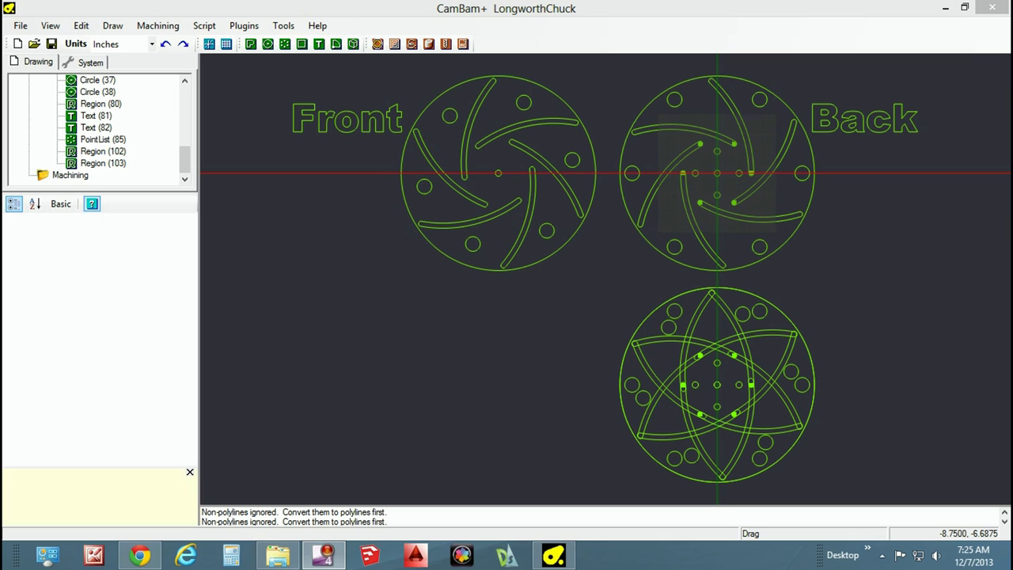
# Overlay the front disc on the back disc and try rotating it about the shared centre to preview how the curved slots intersect.
pyautogui.click(483, 163)
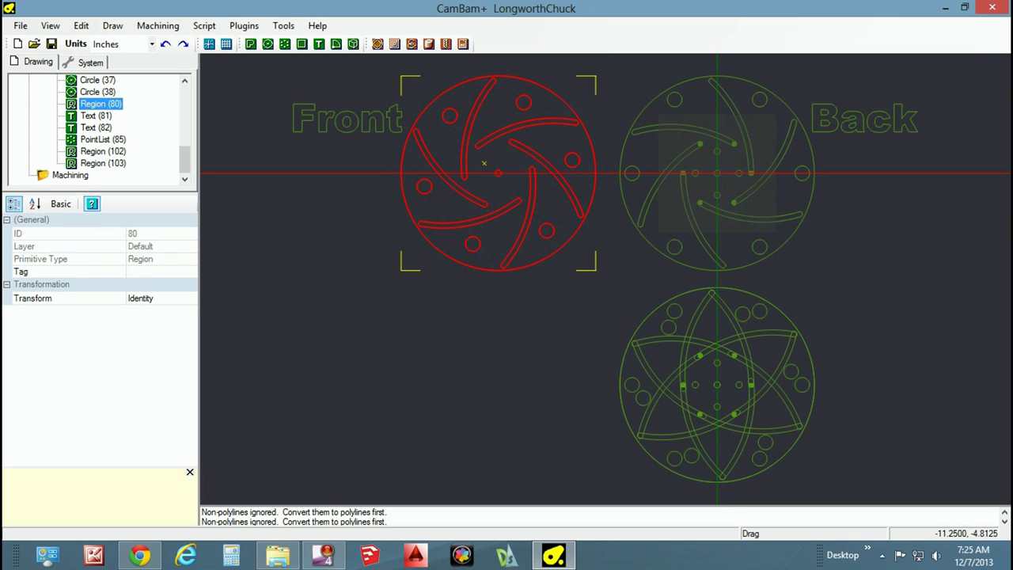
pyautogui.moveTo(484, 163); pyautogui.dragTo(706, 163)
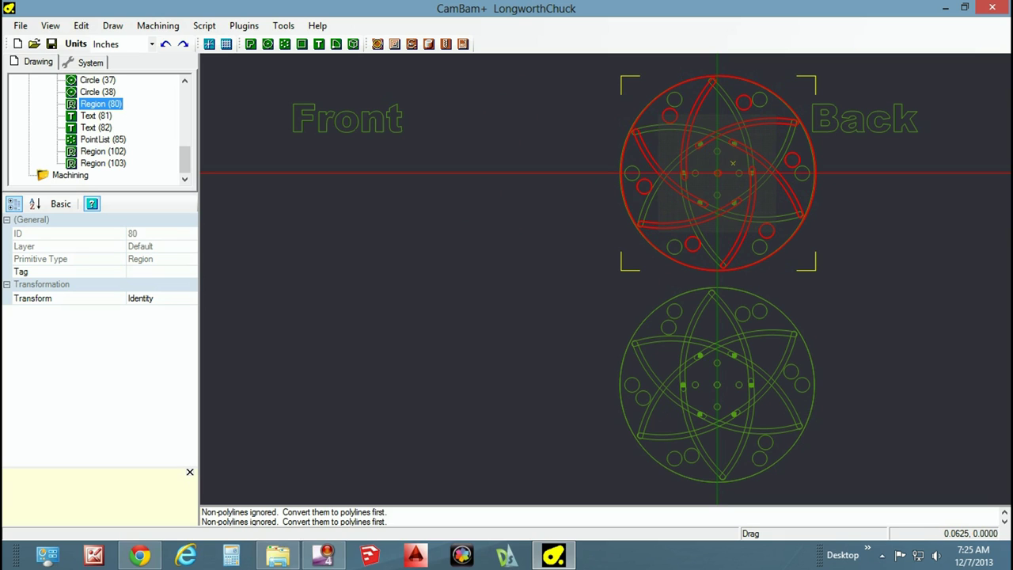
pyautogui.hotkey('ctrl', 'r')
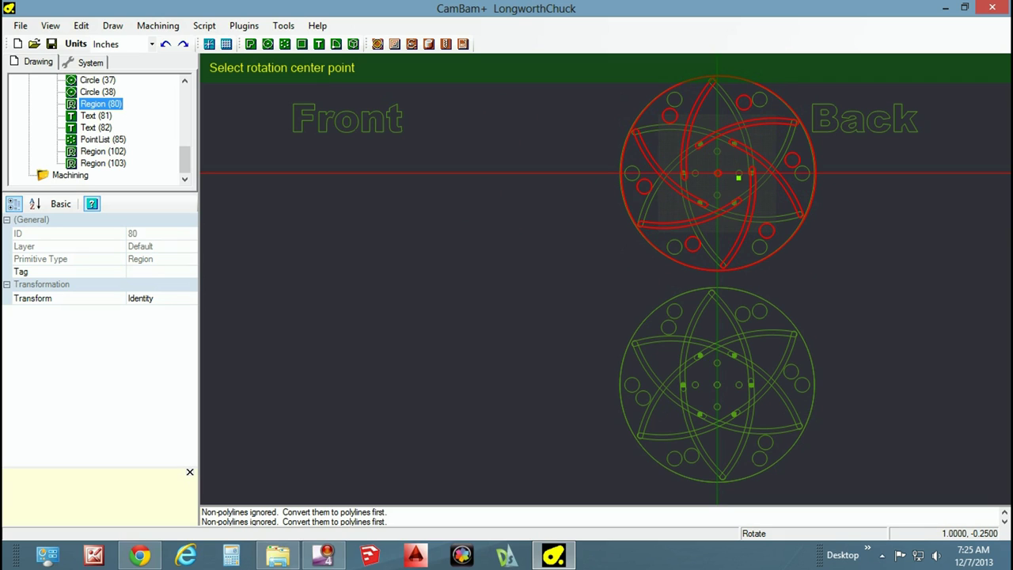
pyautogui.click(717, 173)
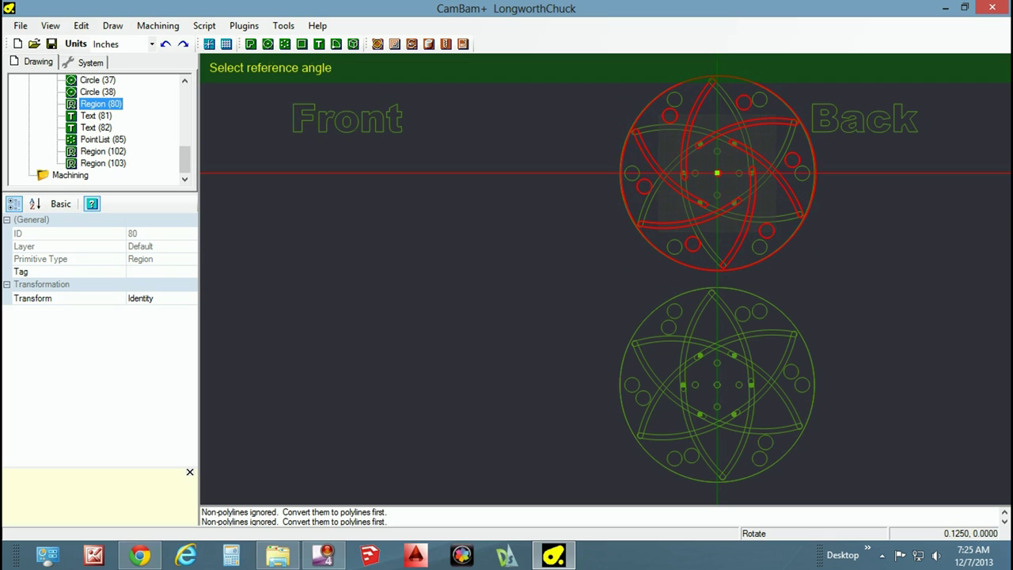
pyautogui.click(716, 230)
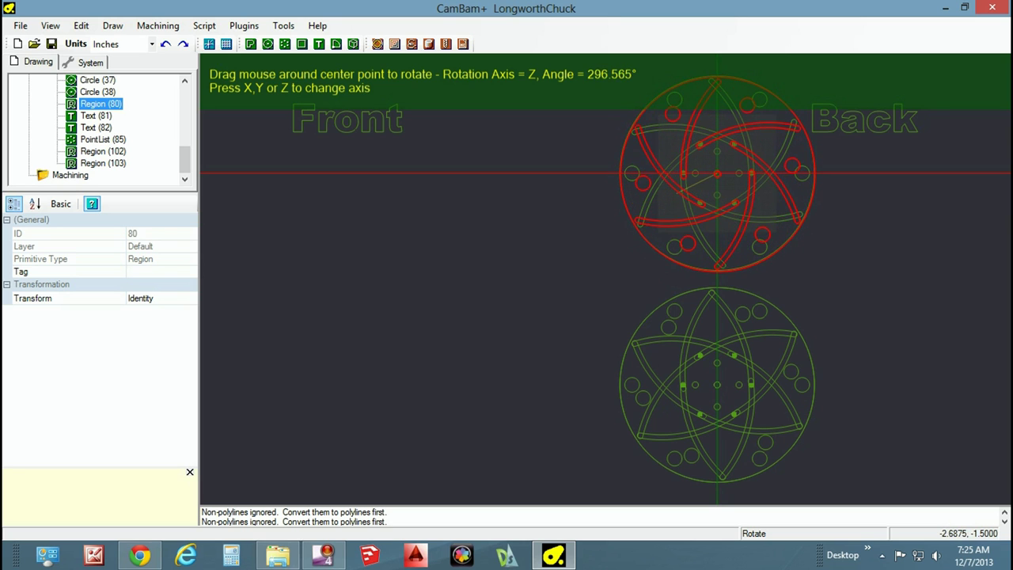
pyautogui.click(732, 164)
pyautogui.press('Escape')
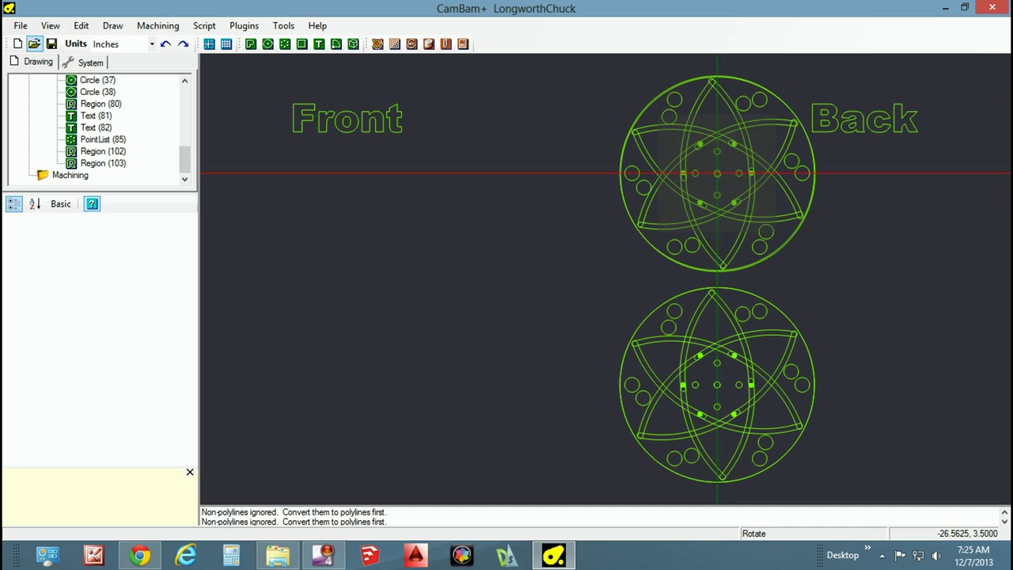
# Create a new drawing and draw a circle centred on the origin with a diameter of 10 inches.
pyautogui.click(17, 44)
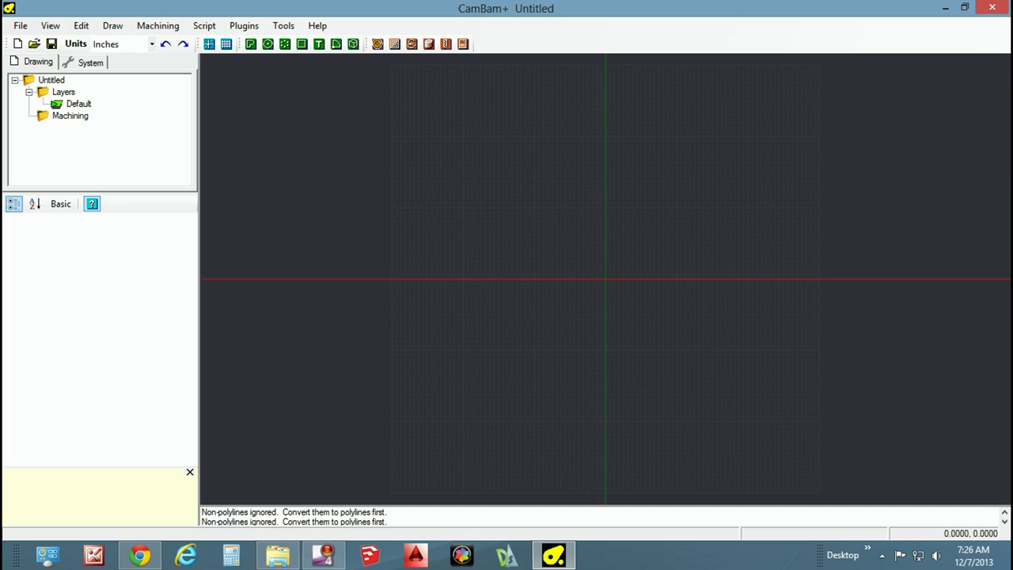
pyautogui.press('c')
pyautogui.click(605, 279)
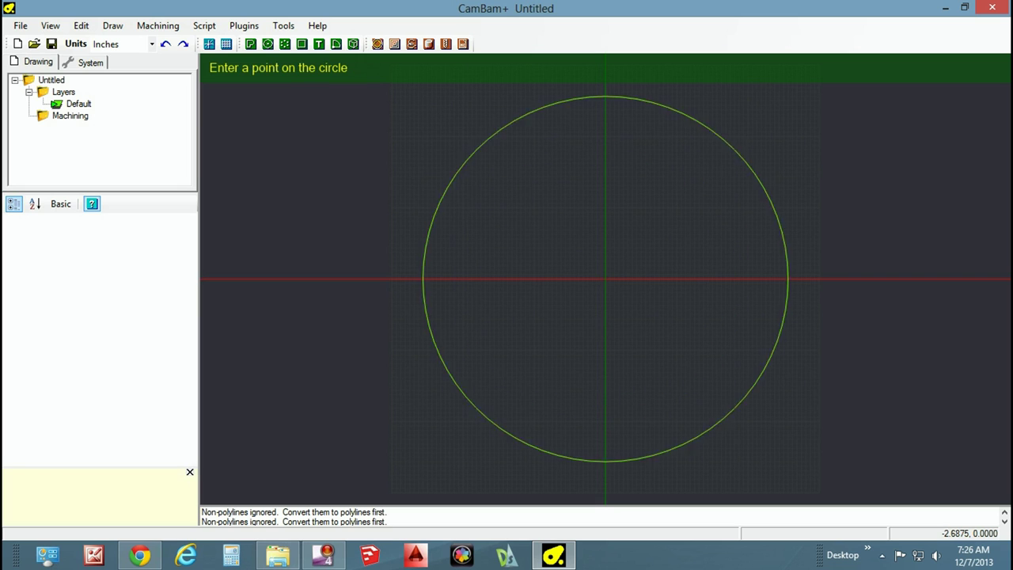
pyautogui.click(308, 278)
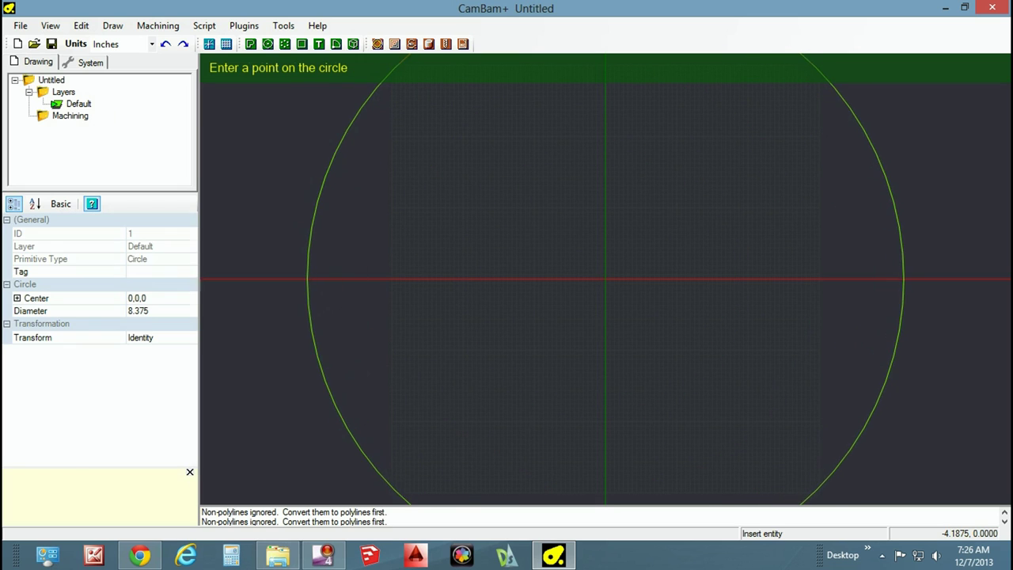
pyautogui.scroll(-2, 305, 277)
pyautogui.click(144, 310)
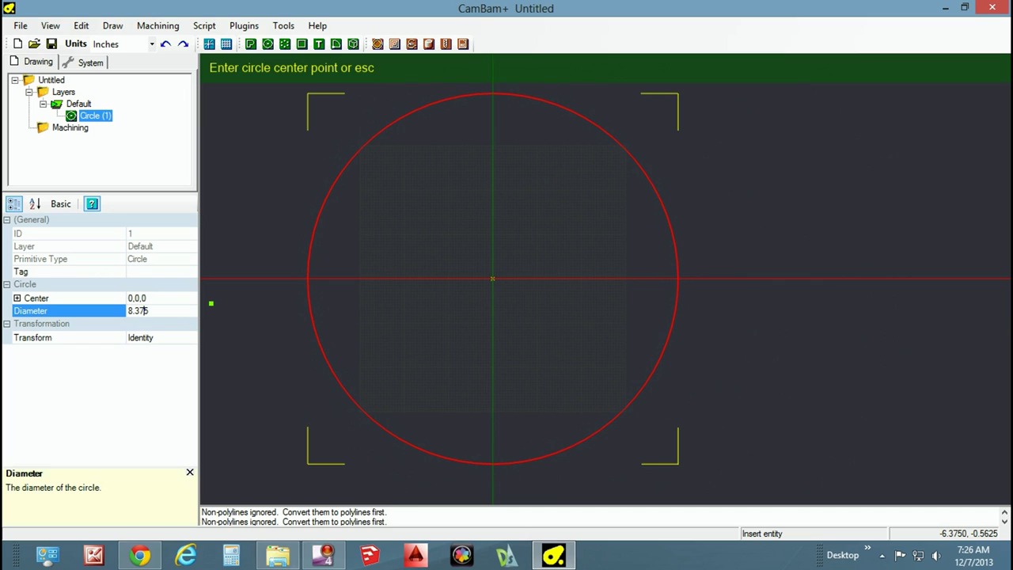
pyautogui.doubleClick(145, 310)
pyautogui.write('10')
pyautogui.press('Return')
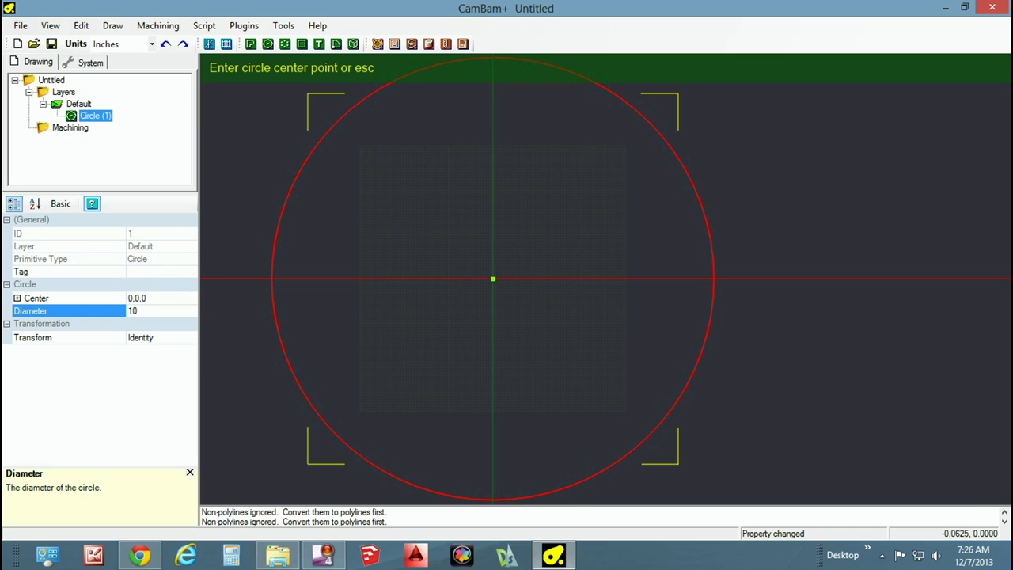
# Draw a concentric inner circle at the origin, set its diameter to 3 inches, and end the circle command.
pyautogui.click(492, 278)
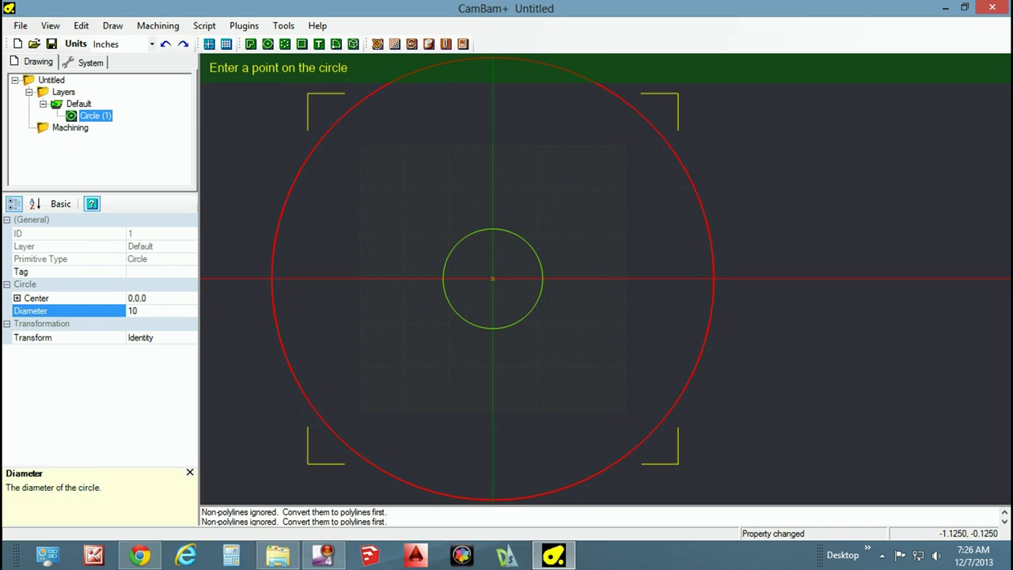
pyautogui.click(429, 278)
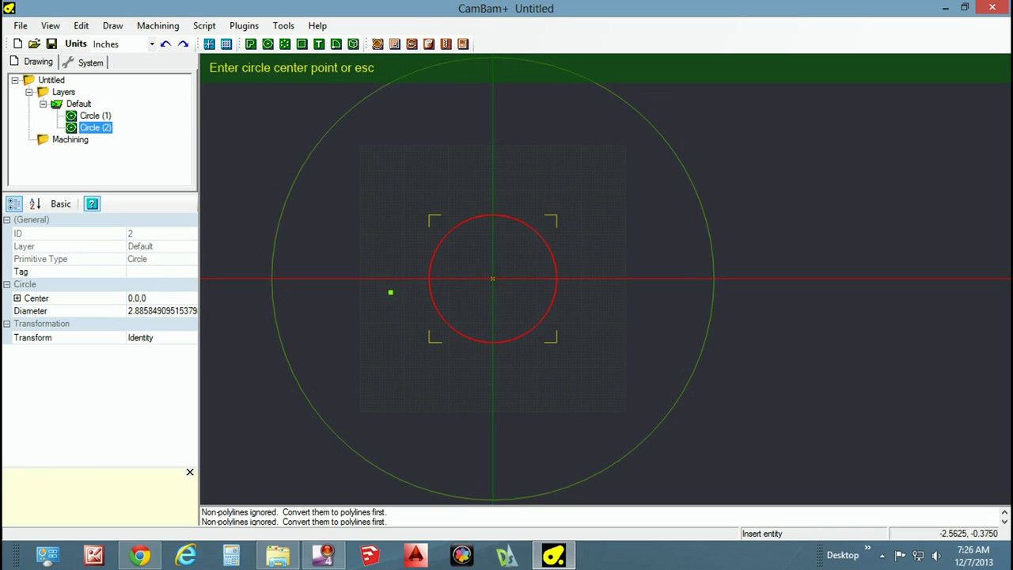
pyautogui.hotkey('ctrl', 'a')
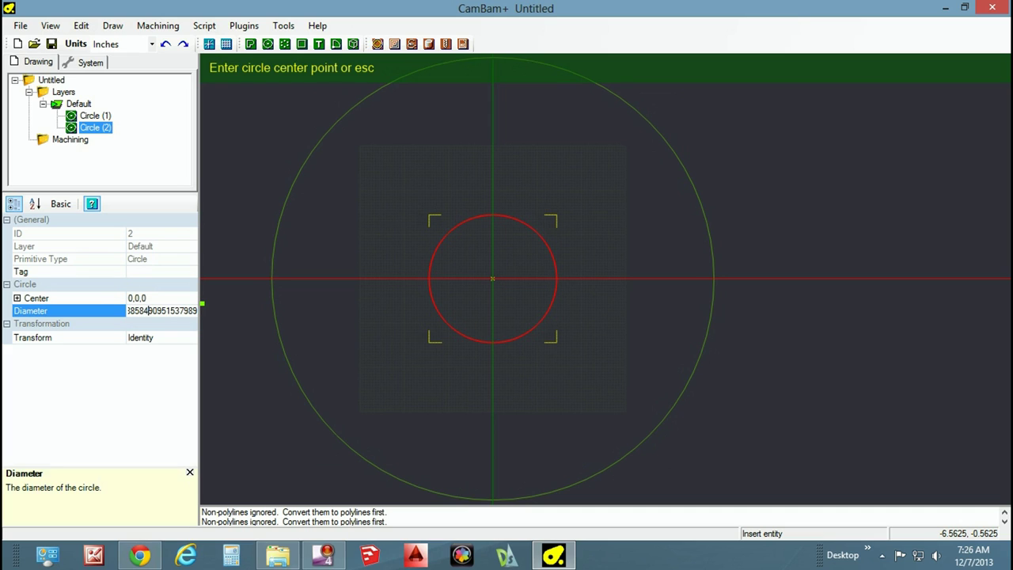
pyautogui.write('3.')
pyautogui.press('Return')
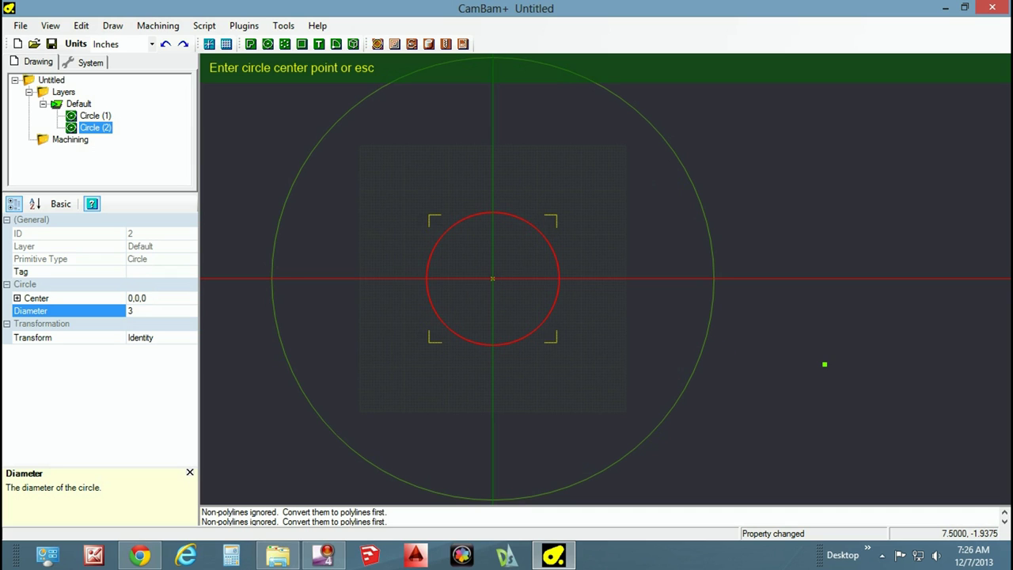
pyautogui.click(796, 369)
pyautogui.scroll(-2, 794, 368)
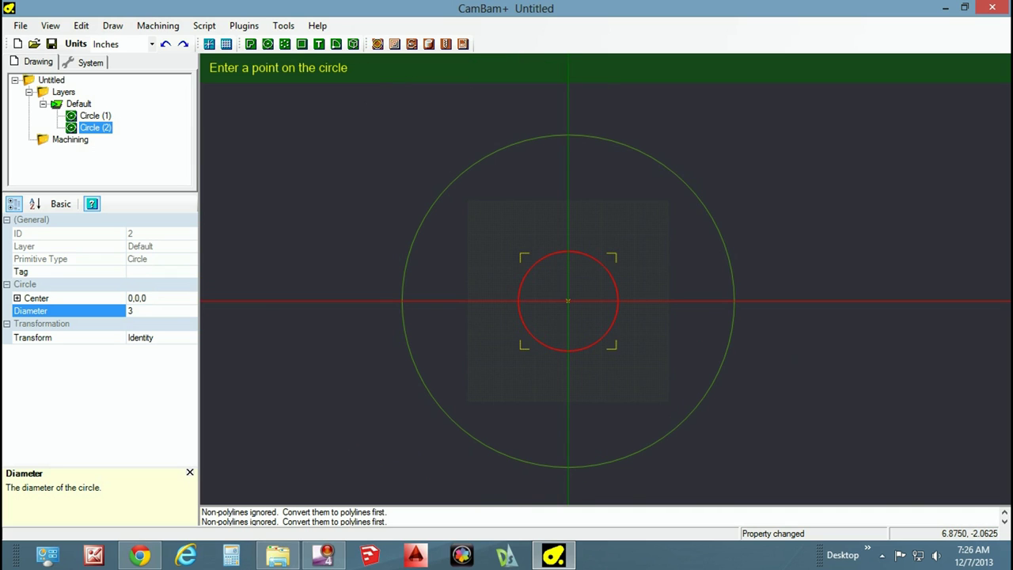
pyautogui.press('Escape')
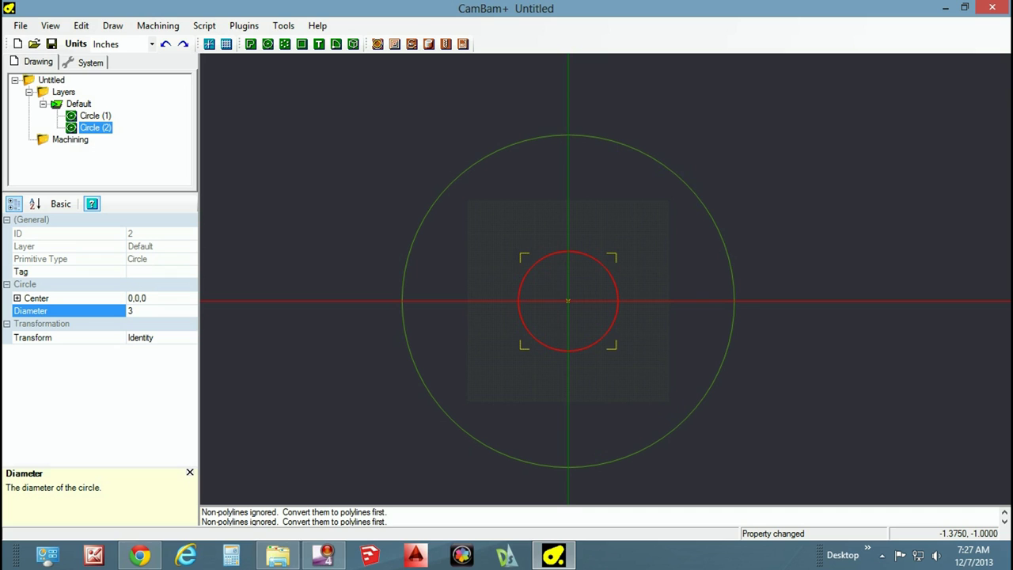
# Draw another circle centred on the origin and set its diameter to 9.5 inches, just inside the outer edge.
pyautogui.press('c')
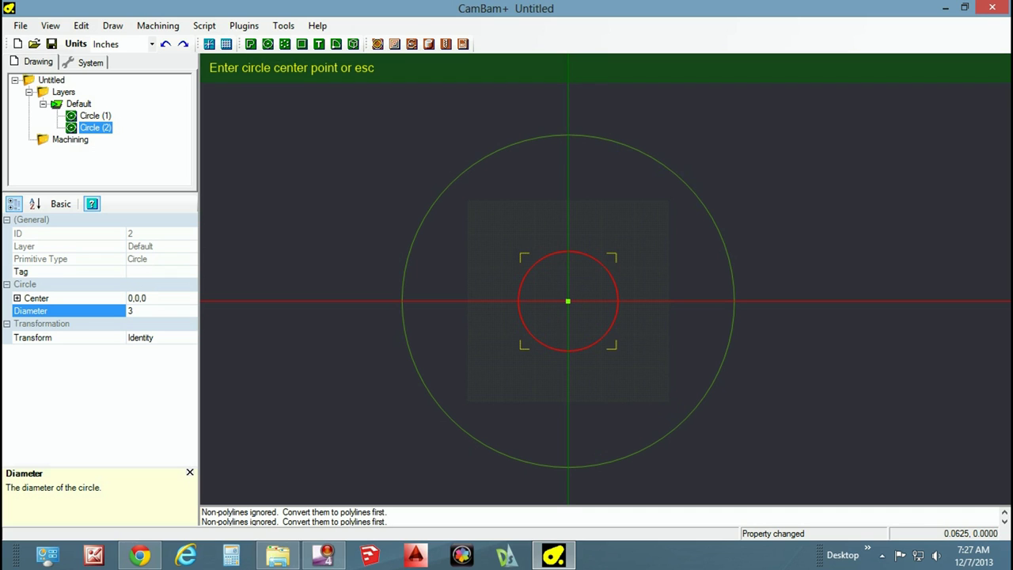
pyautogui.click(568, 302)
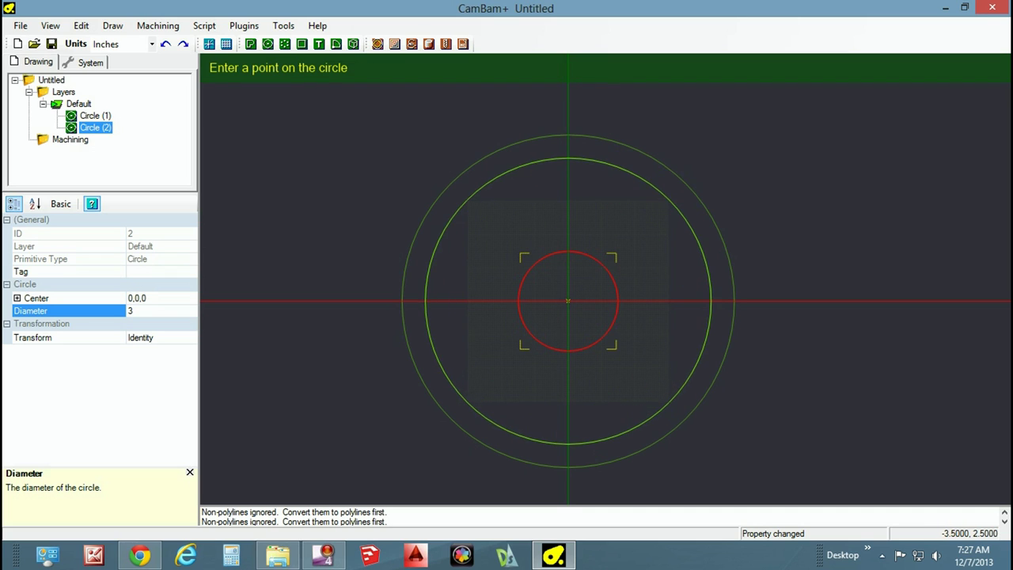
pyautogui.click(437, 229)
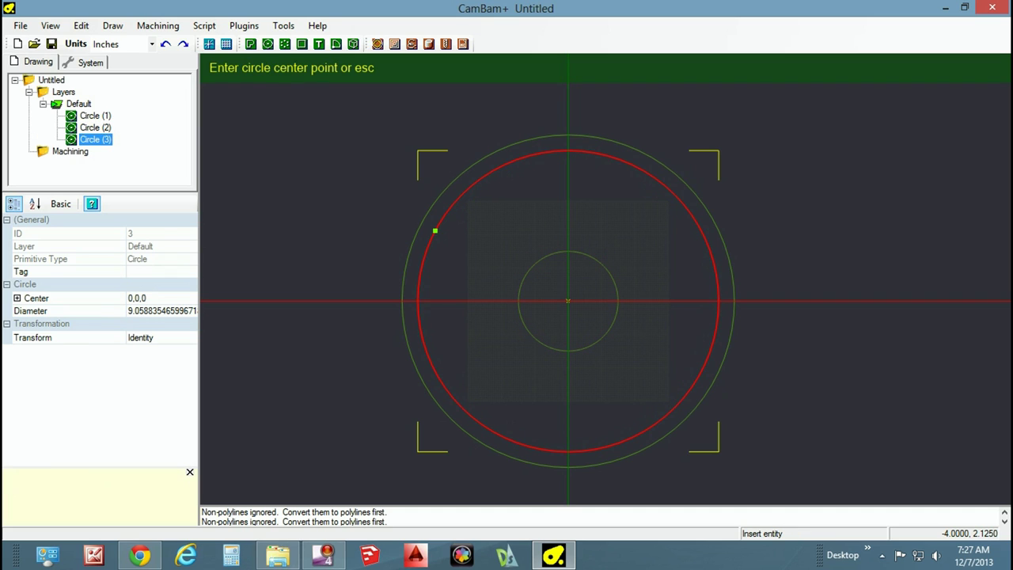
pyautogui.click(156, 310)
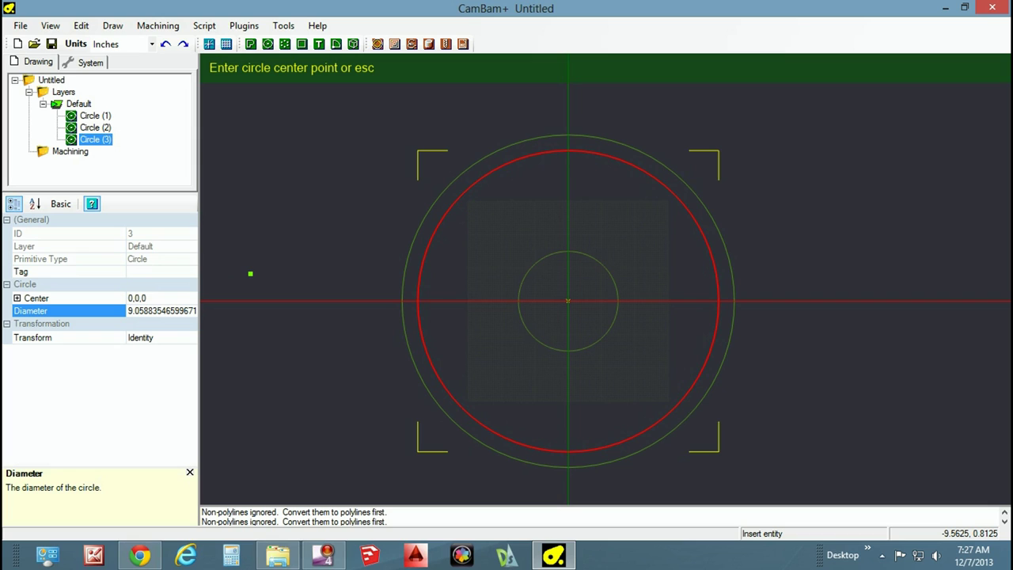
pyautogui.doubleClick(157, 310)
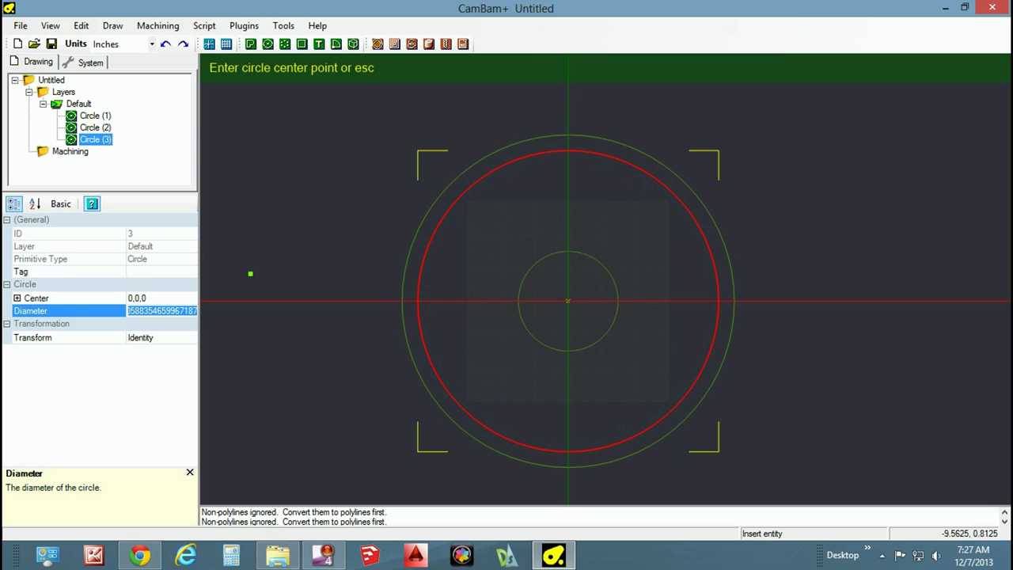
pyautogui.write('9.5')
pyautogui.press('Return')
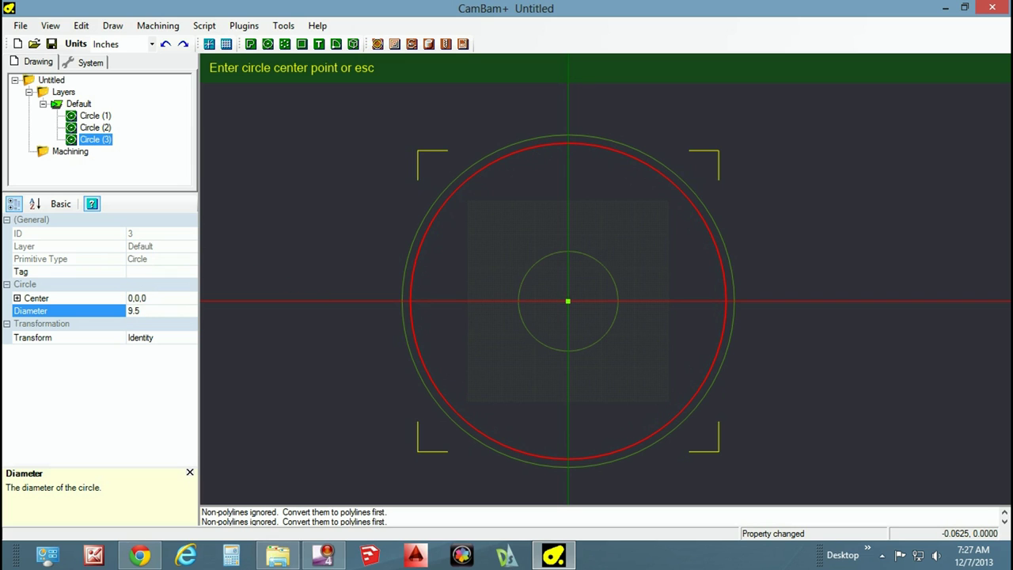
# Draw a fourth concentric circle at the origin with a 3.5-inch diameter, just outside the 3-inch circle, and leave the circle command.
pyautogui.click(567, 300)
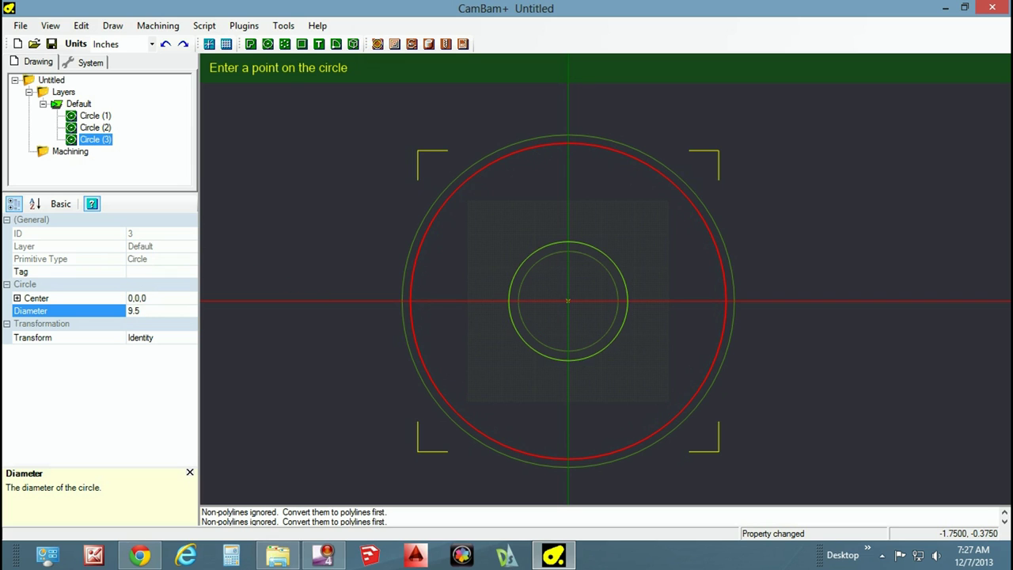
pyautogui.click(510, 314)
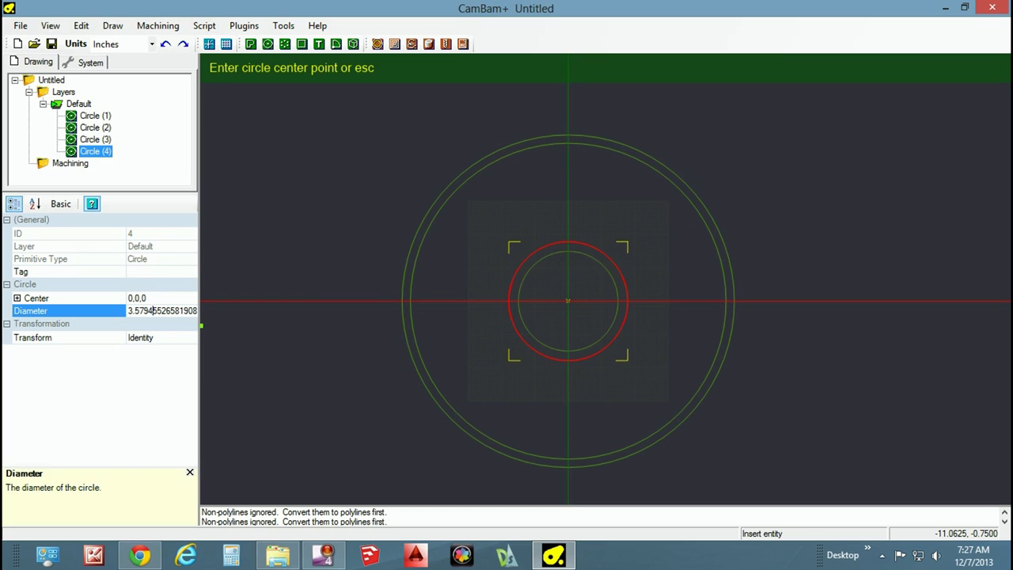
pyautogui.doubleClick(149, 310)
pyautogui.write('3.5')
pyautogui.press('Return')
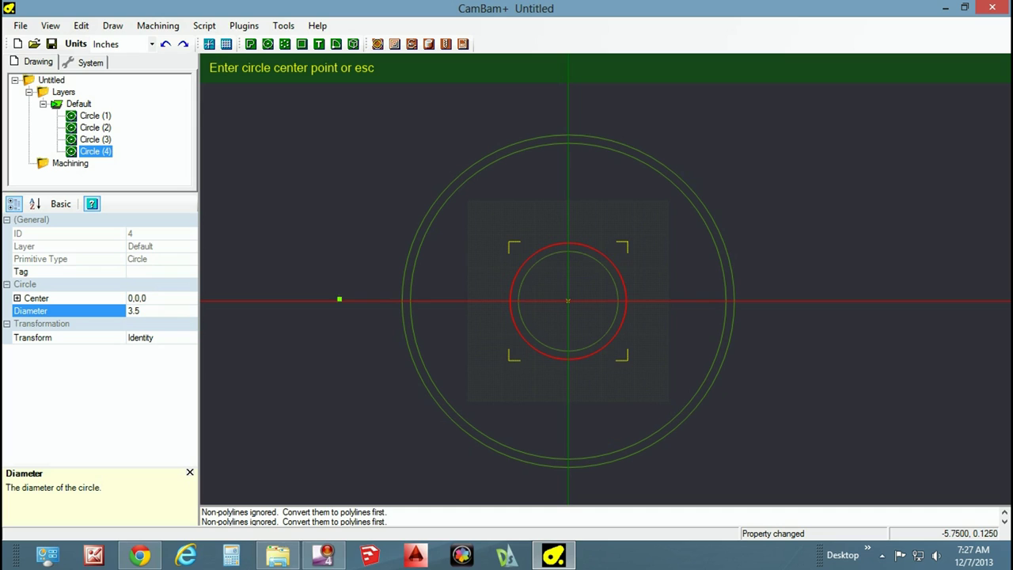
pyautogui.click(460, 301)
pyautogui.press('Escape')
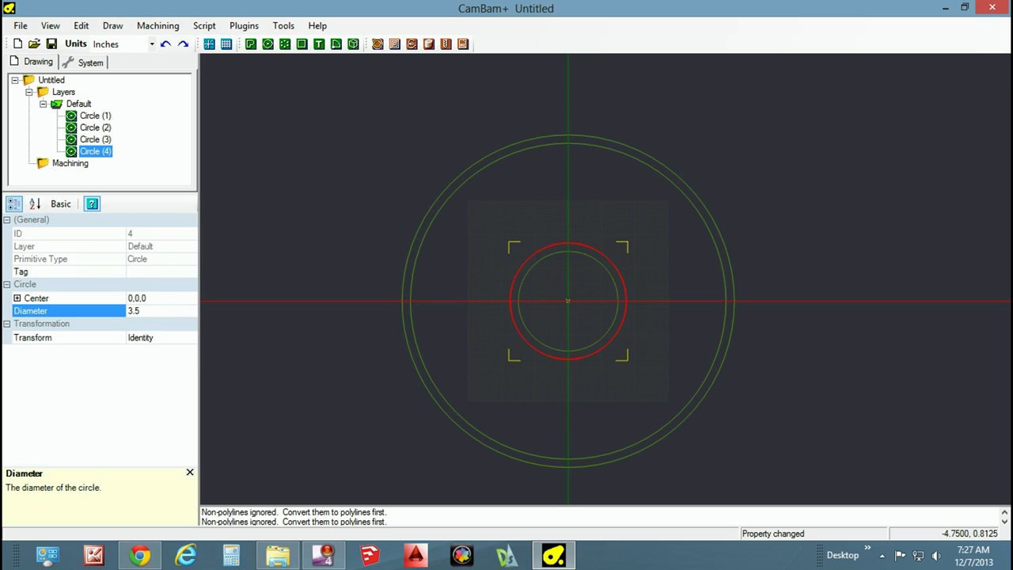
pyautogui.press('Escape')
# Divide the 9.5-inch and 3.5-inch circles into six evenly spaced points each using Divide Geometry.
pyautogui.click(409, 278)
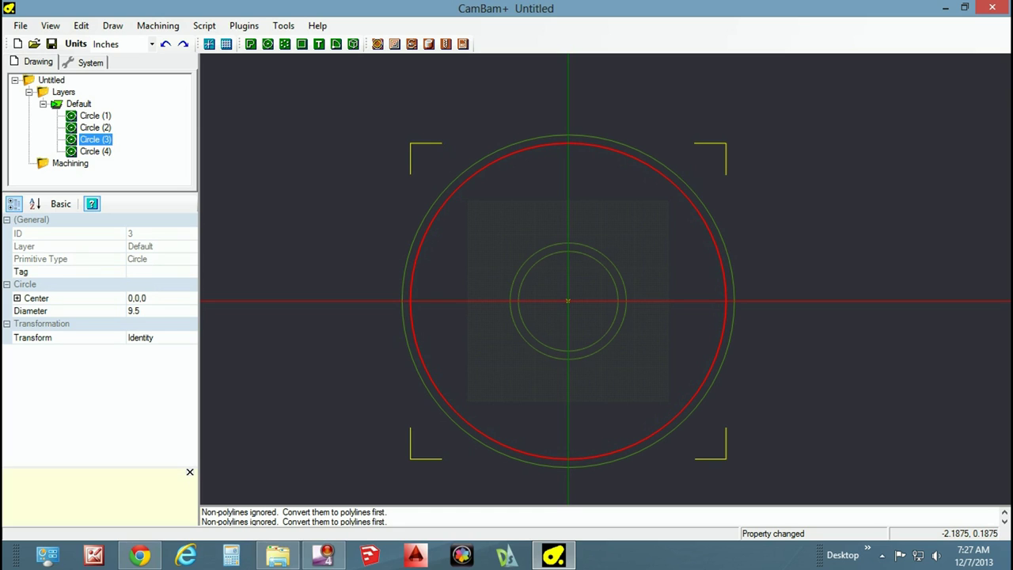
pyautogui.keyDown('ctrl'); pyautogui.click(508, 299); pyautogui.keyUp('ctrl')
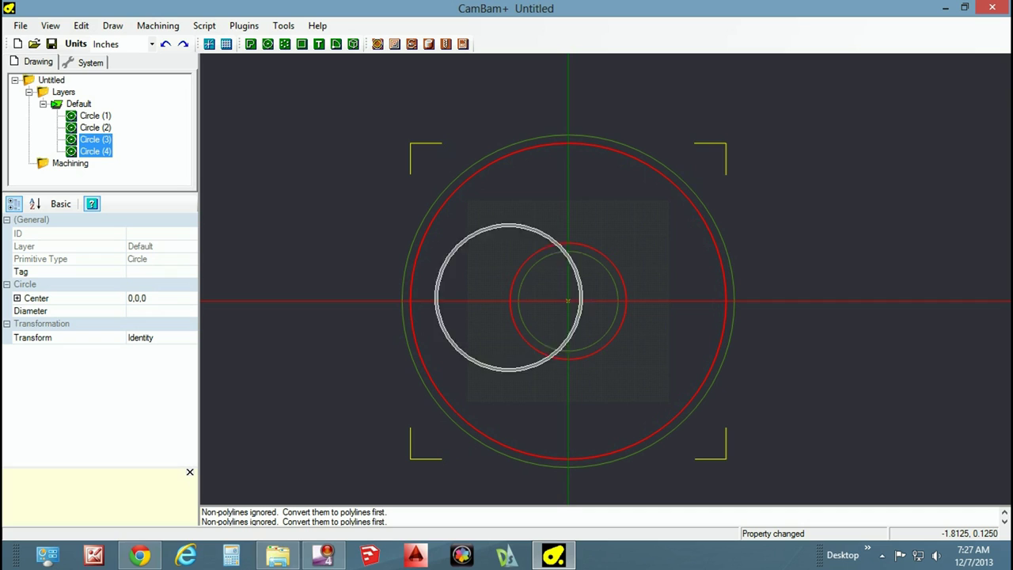
pyautogui.rightClick(509, 299)
pyautogui.moveTo(523, 307)
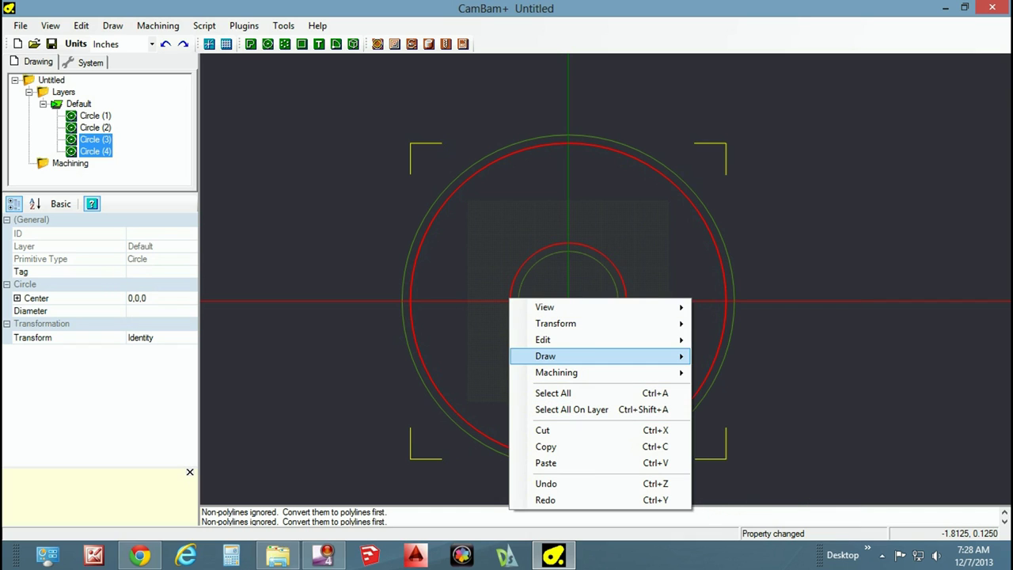
pyautogui.moveTo(554, 356)
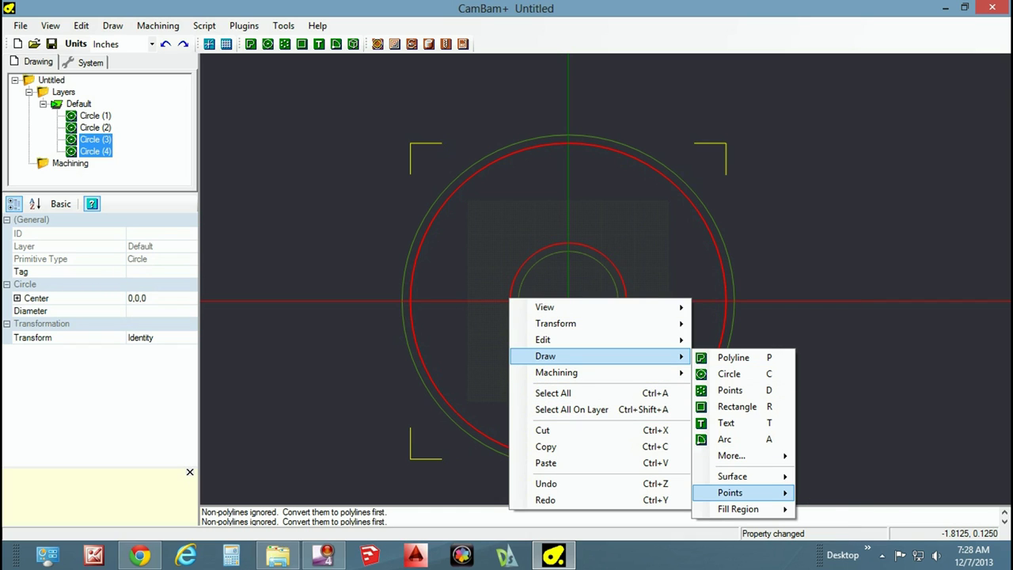
pyautogui.moveTo(729, 493)
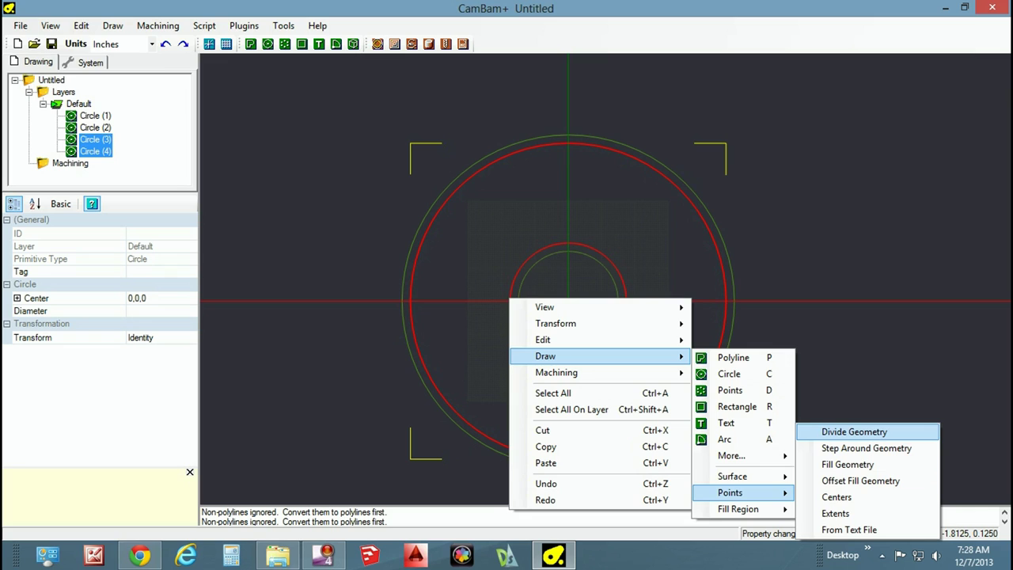
pyautogui.click(853, 432)
pyautogui.press('Return')
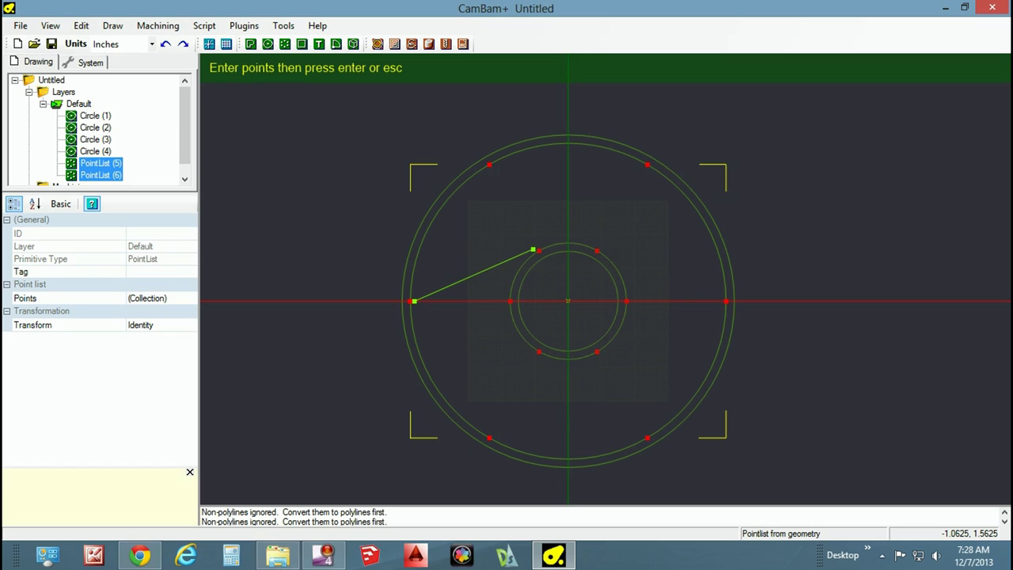
pyautogui.press('Escape')
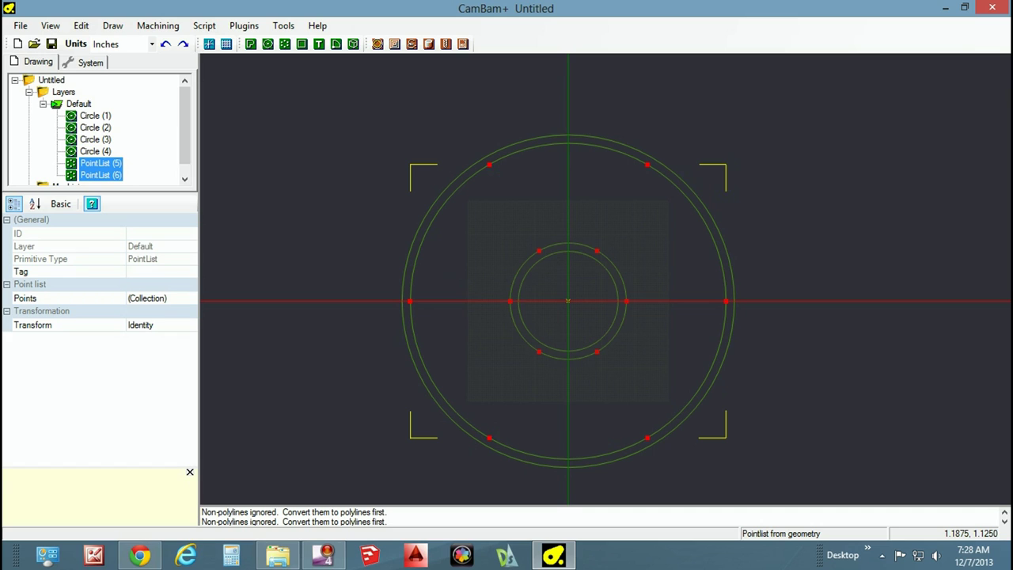
# Measure the distance from the 3.5-inch circle's rightmost division point to the 9.5-inch circle's leftmost division point.
pyautogui.press('m')
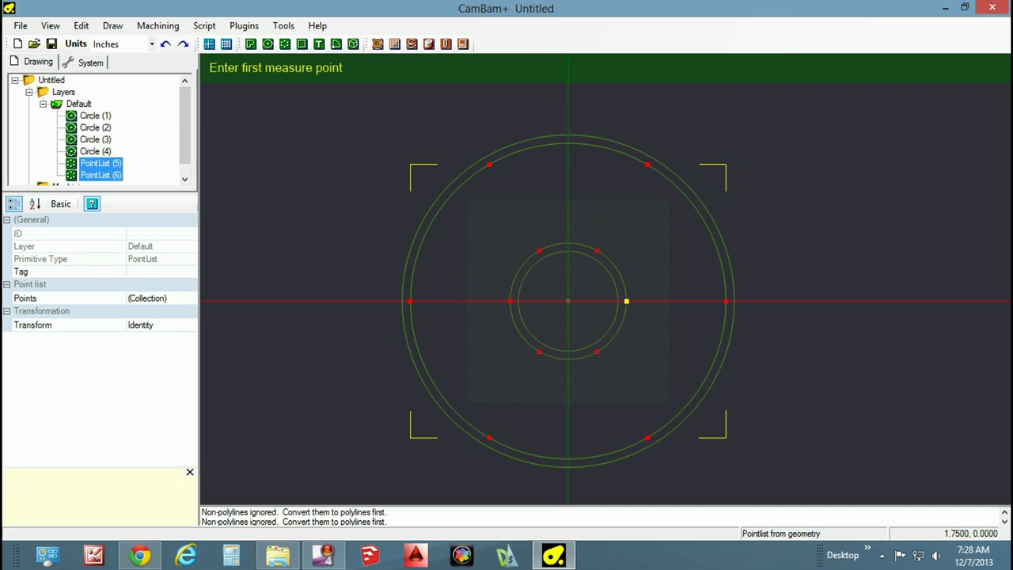
pyautogui.click(626, 301)
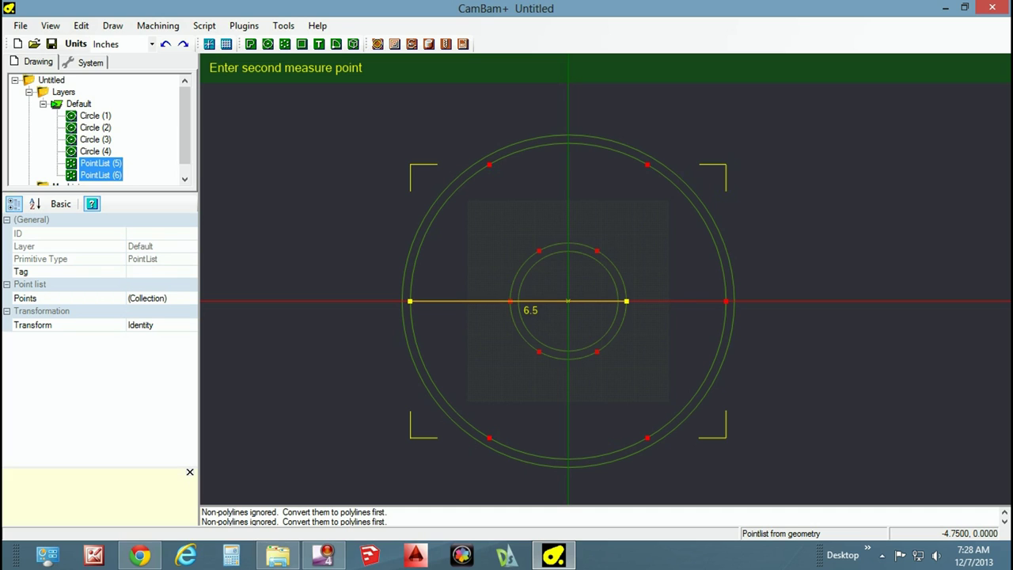
pyautogui.click(409, 301)
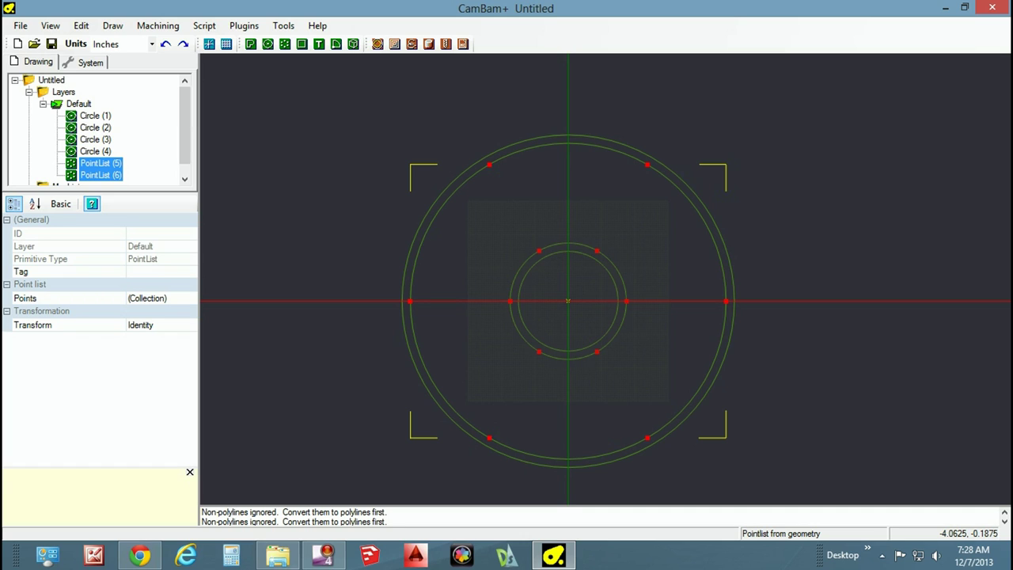
# Draw a circle centred on the 9.5-inch circle's leftmost division point, through the 3.5-inch circle's rightmost point, and set its diameter to 13.
pyautogui.press('c')
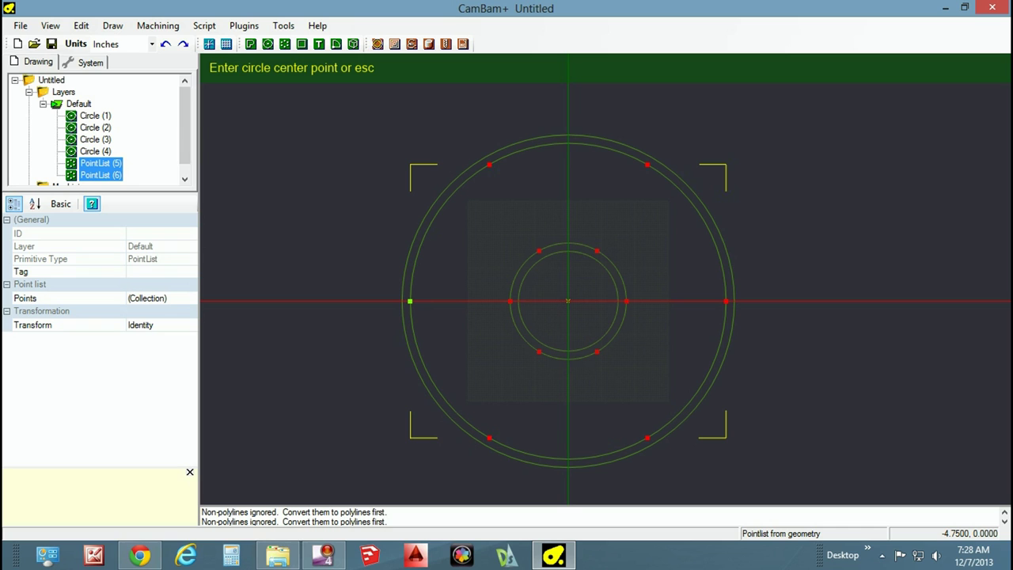
pyautogui.click(410, 301)
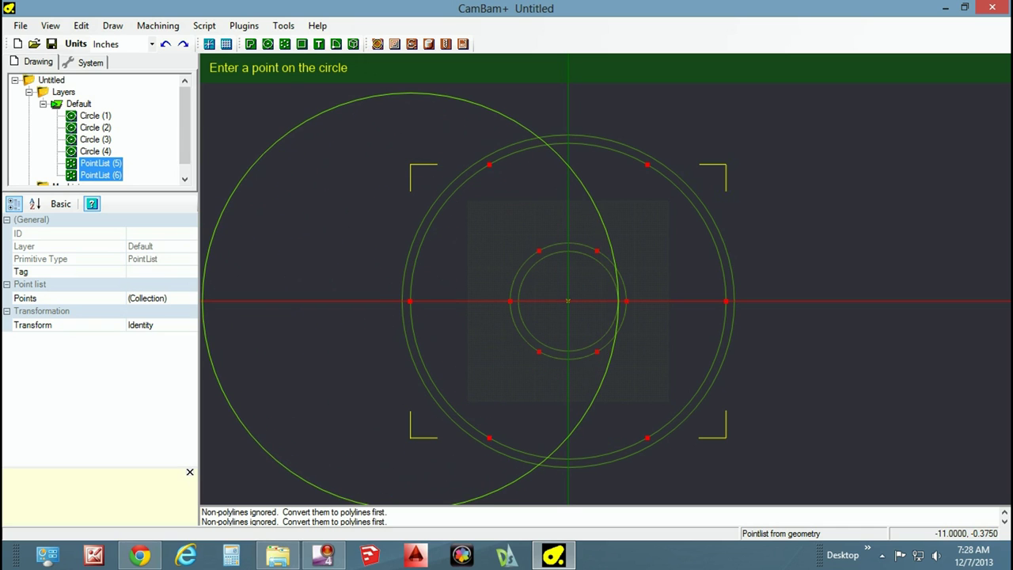
pyautogui.scroll(-1, 202, 305)
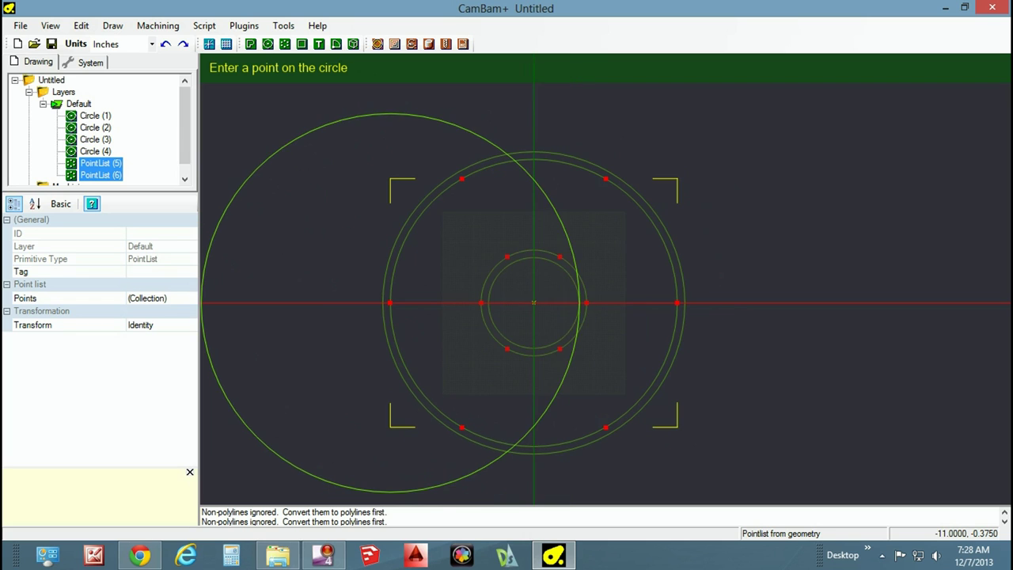
pyautogui.scroll(-2, 511, 357)
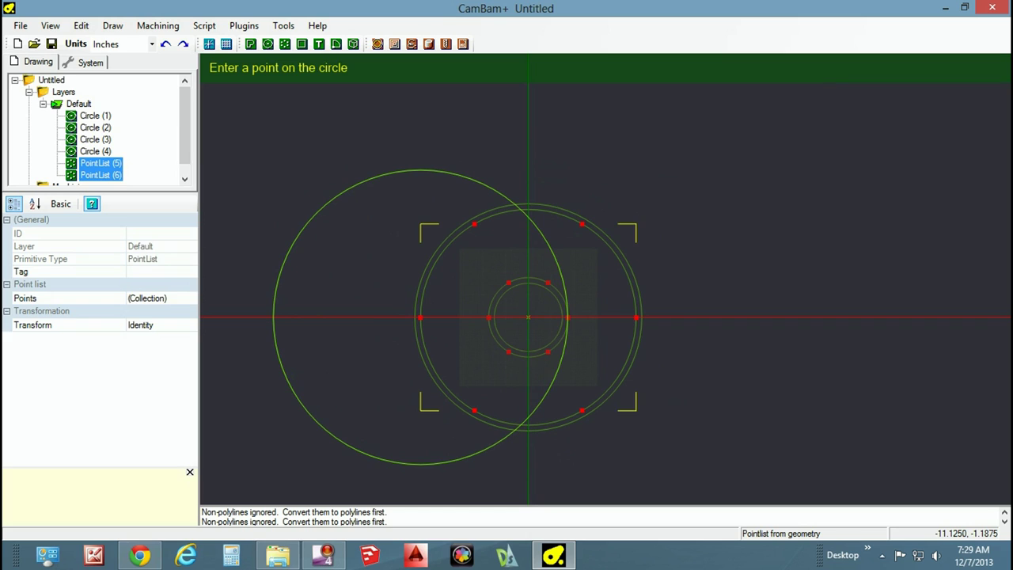
pyautogui.click(567, 317)
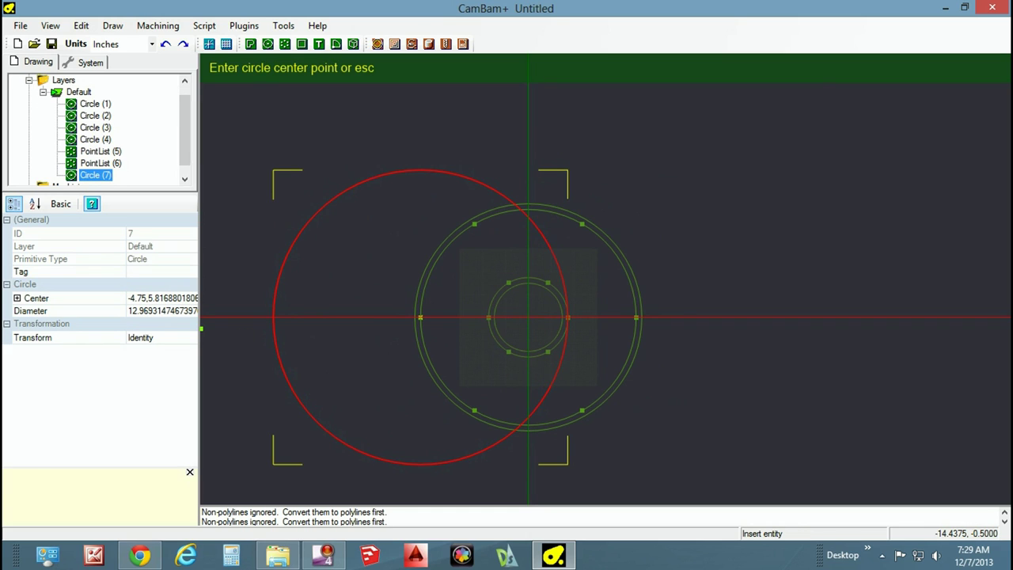
pyautogui.click(30, 311)
pyautogui.click(162, 310)
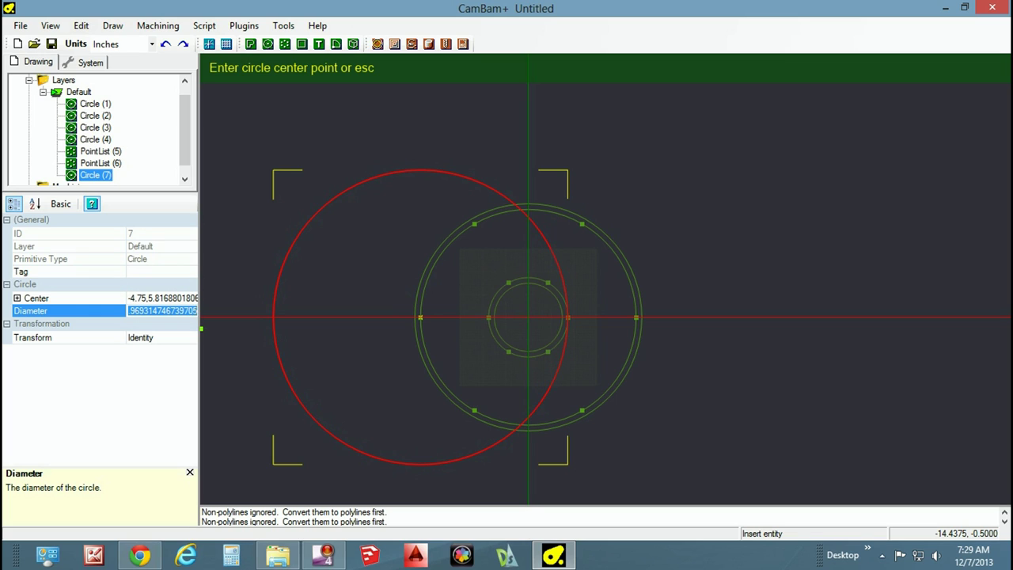
pyautogui.write('13')
pyautogui.press('Return')
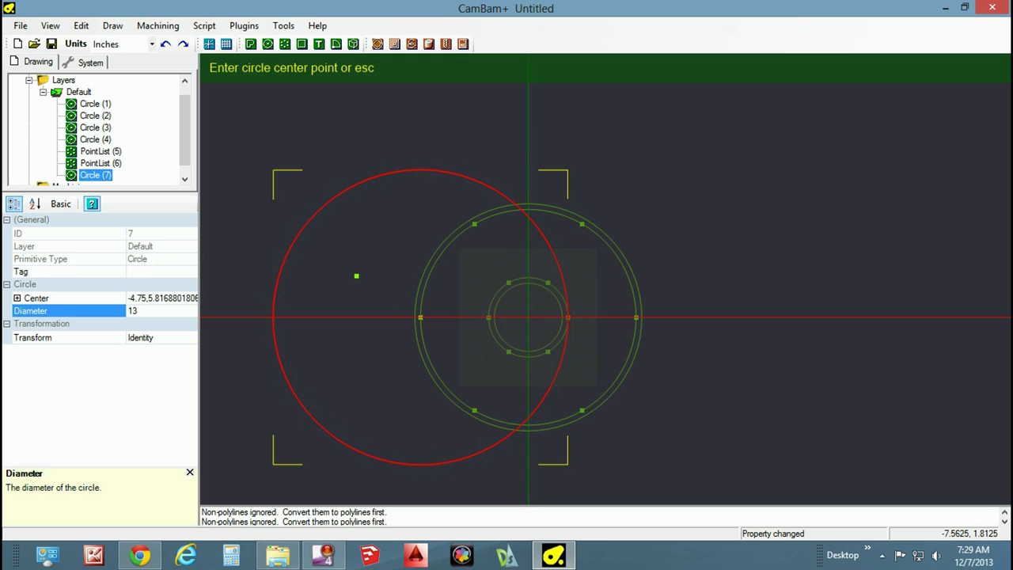
pyautogui.click(356, 276)
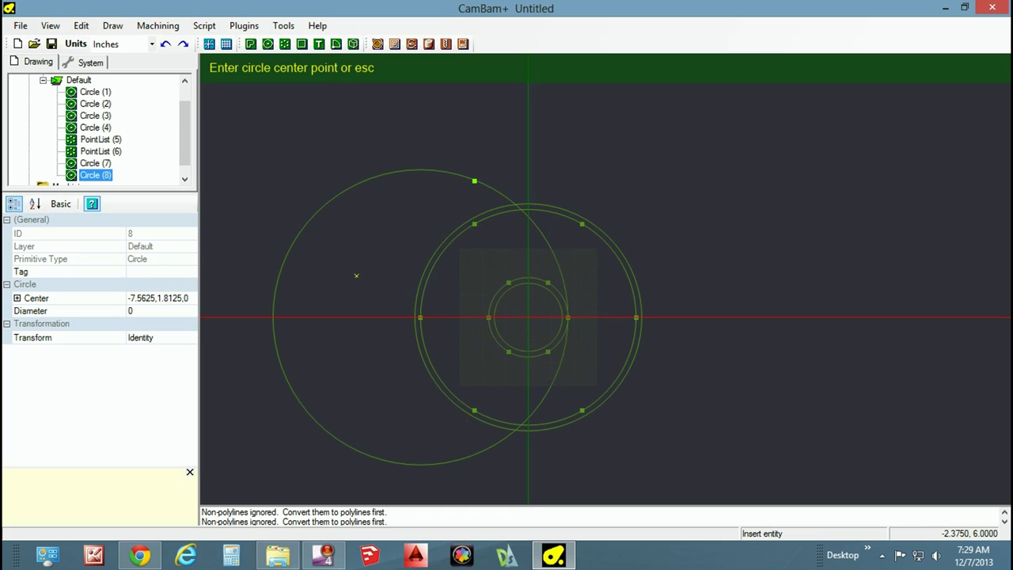
pyautogui.click(474, 182)
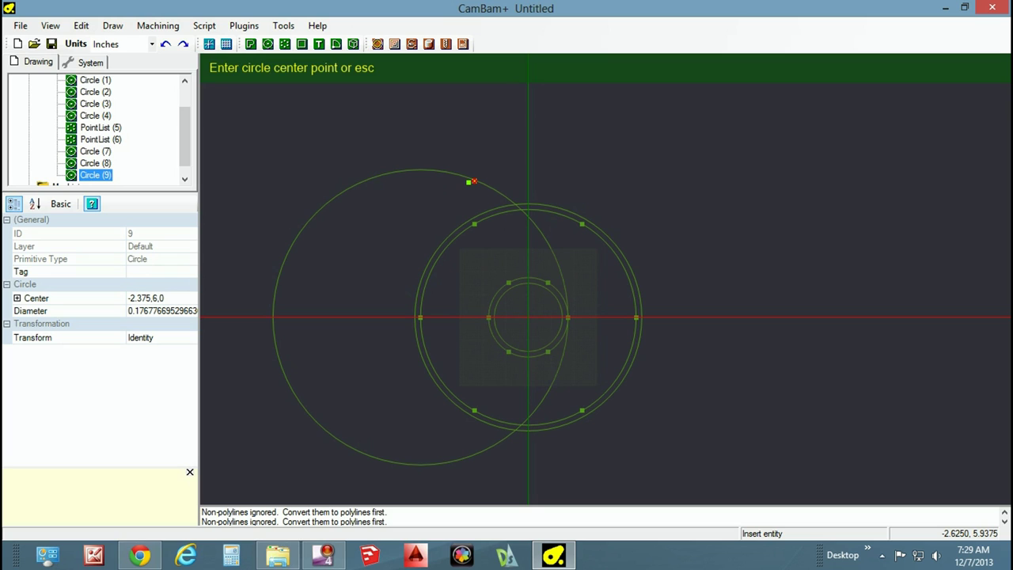
pyautogui.press('Escape')
pyautogui.press('Escape')
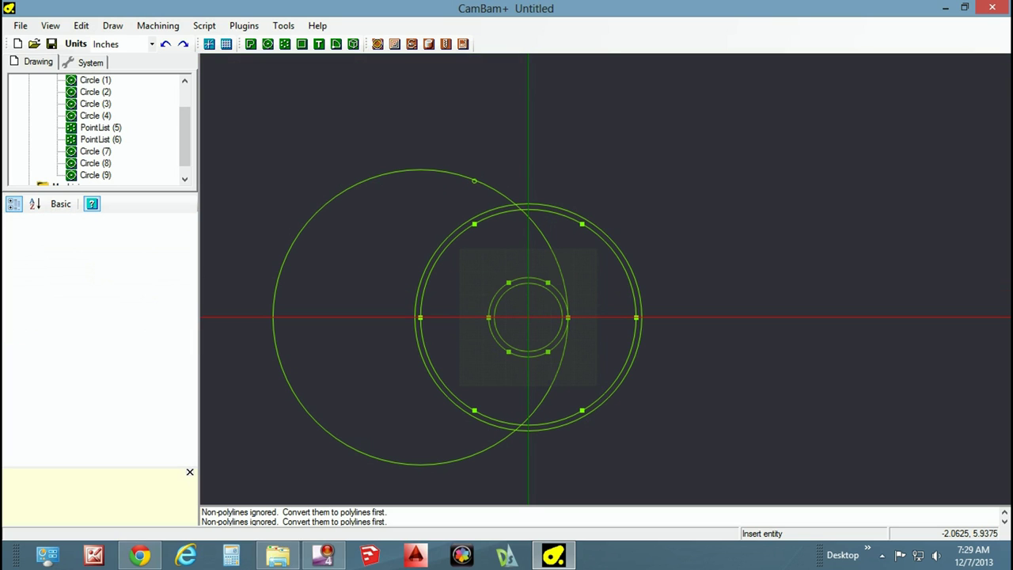
pyautogui.click(474, 181)
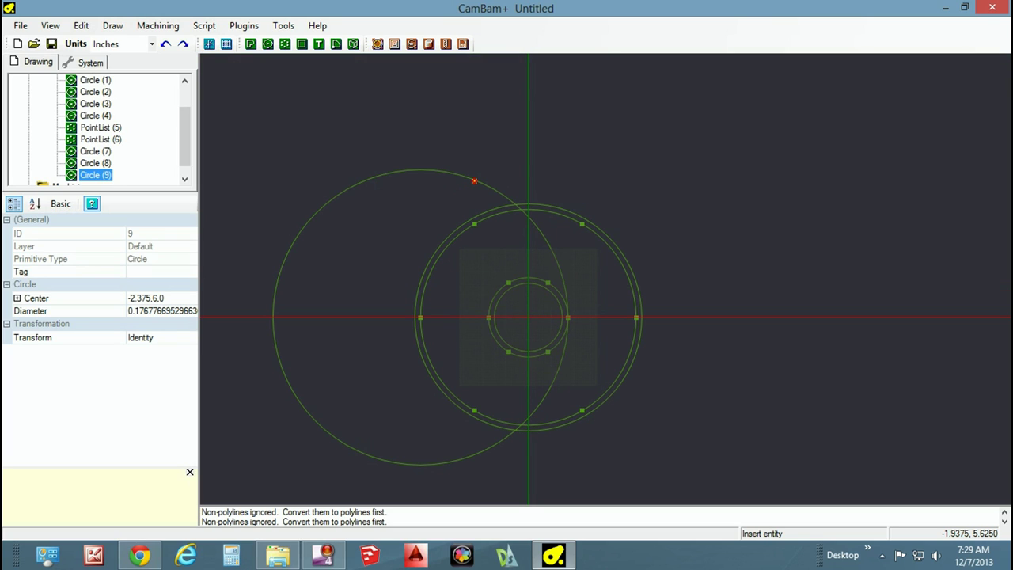
pyautogui.press('Delete')
pyautogui.press('Return')
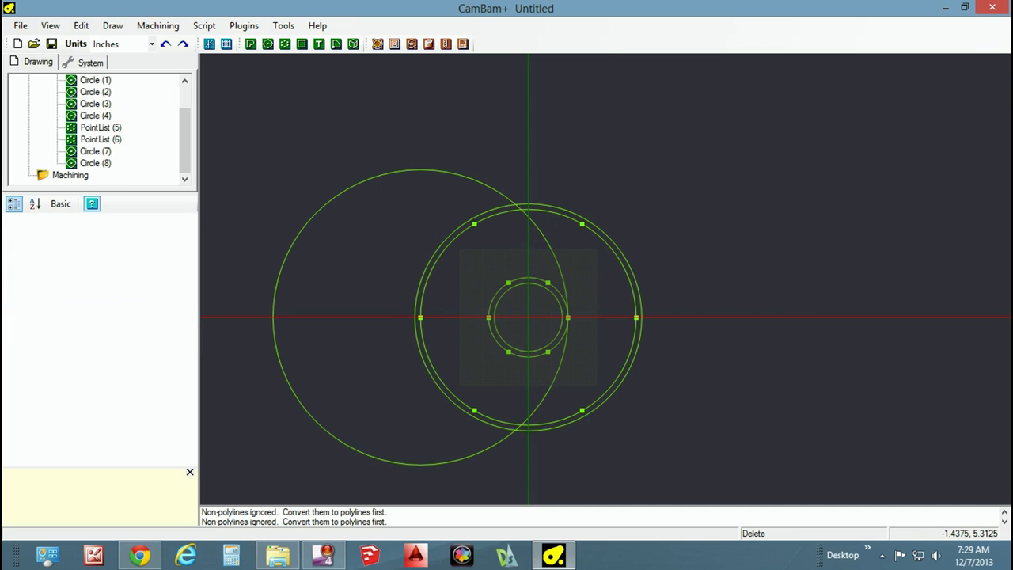
# Break the 13-inch, 3.5-inch and 9.5-inch circles at their intersections.
pyautogui.click(494, 323)
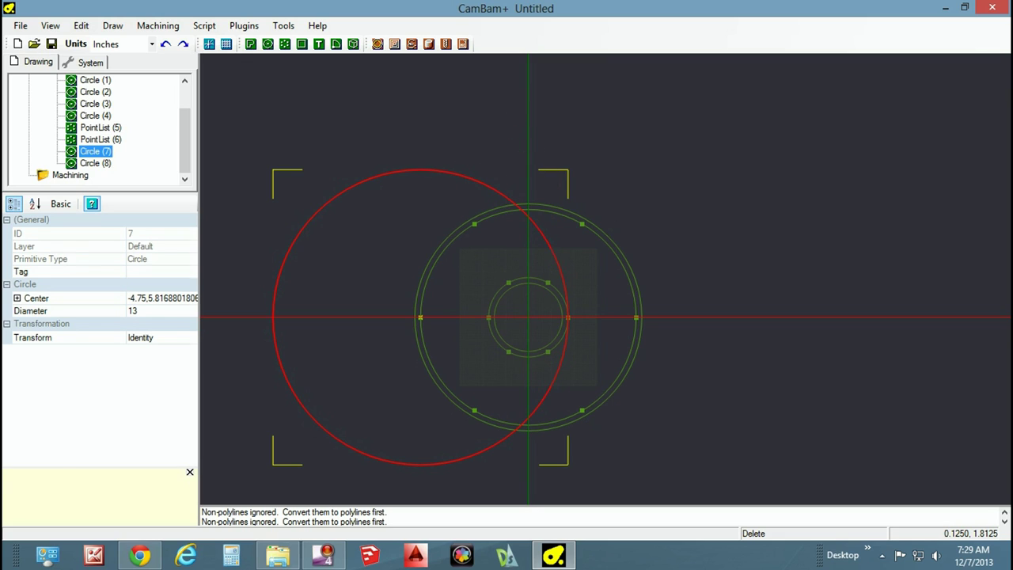
pyautogui.keyDown('ctrl'); pyautogui.click(496, 341); pyautogui.keyUp('ctrl')
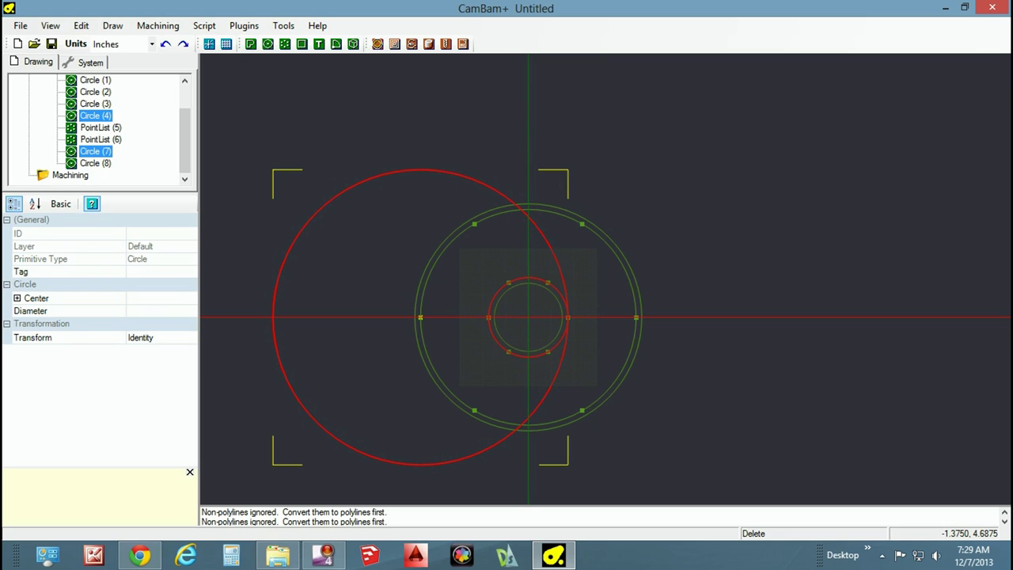
pyautogui.keyDown('ctrl'); pyautogui.click(451, 240); pyautogui.keyUp('ctrl')
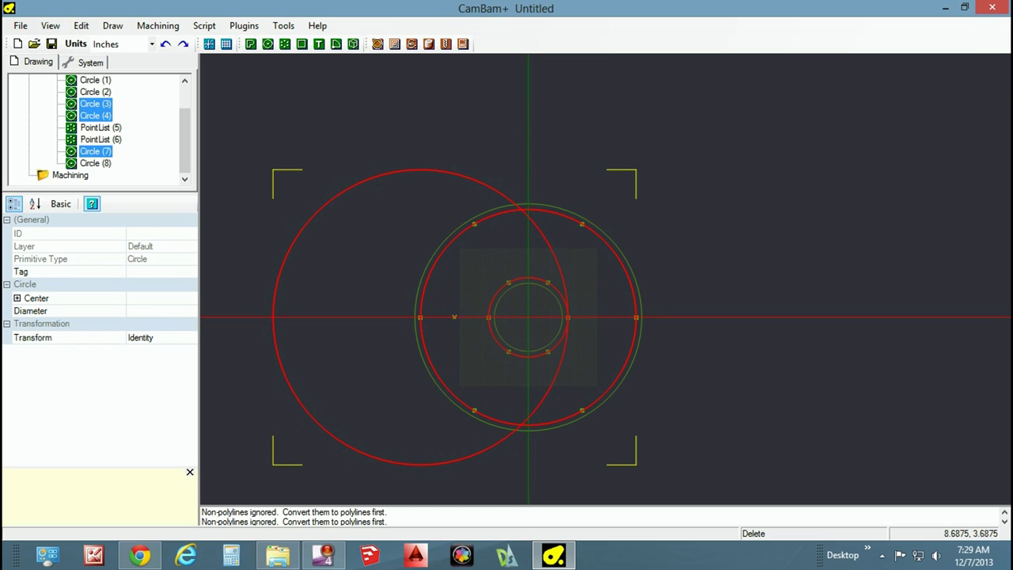
pyautogui.rightClick(583, 327)
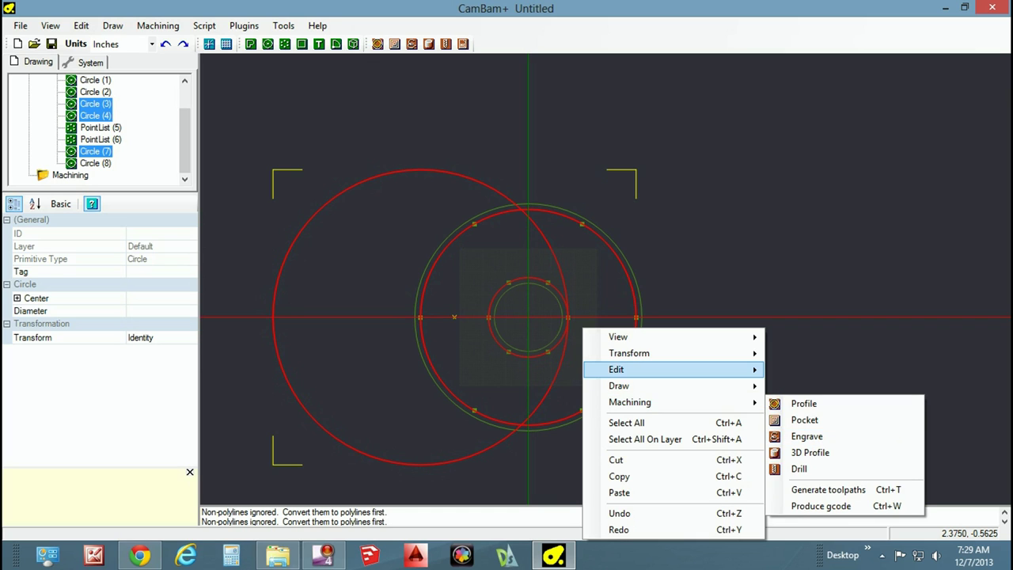
pyautogui.moveTo(673, 369)
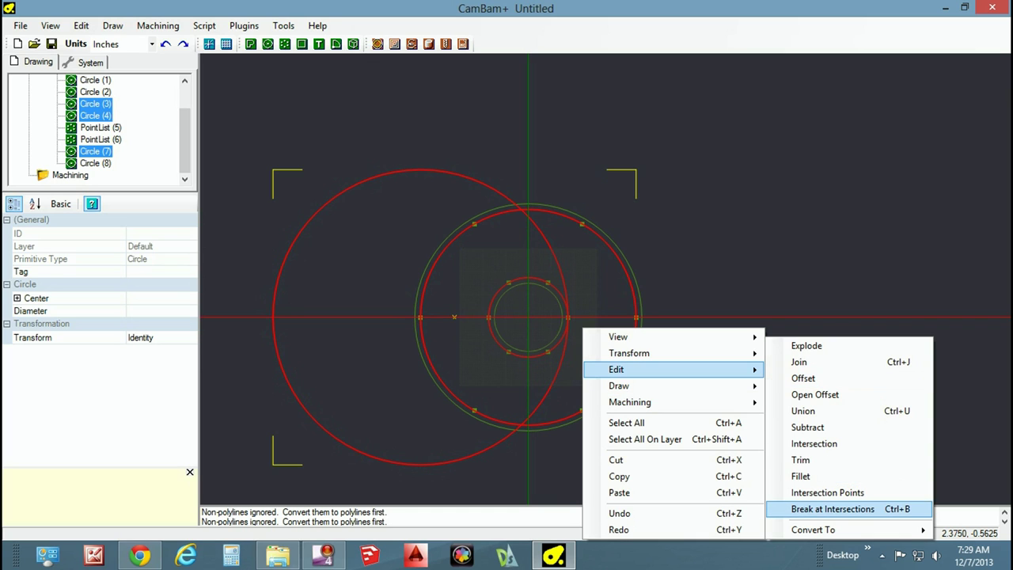
pyautogui.click(833, 509)
pyautogui.press('Return')
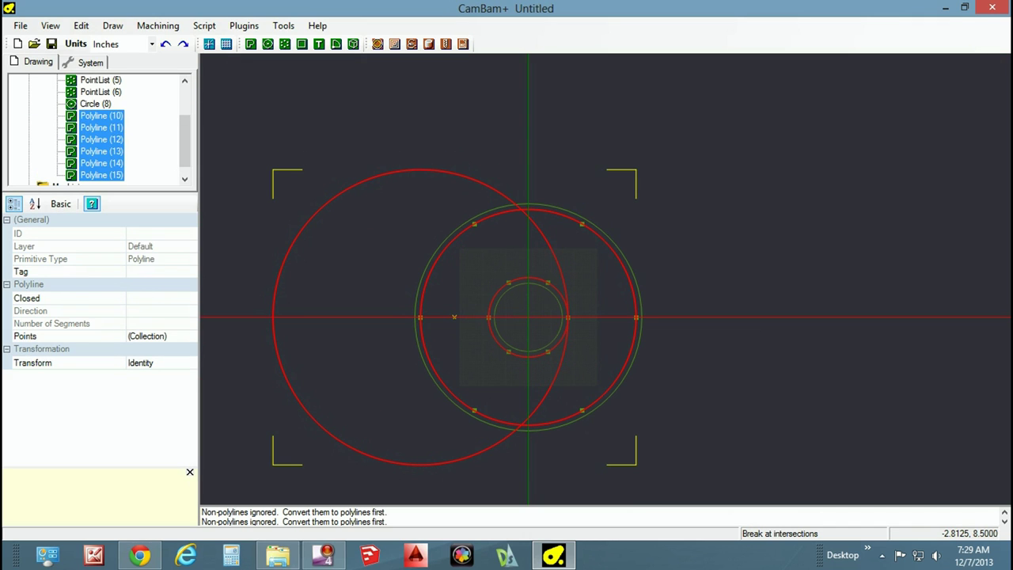
# Delete the 13-inch circle's arc outside the 9.5-inch circle and its lower arc inside the disc.
pyautogui.click(101, 128)
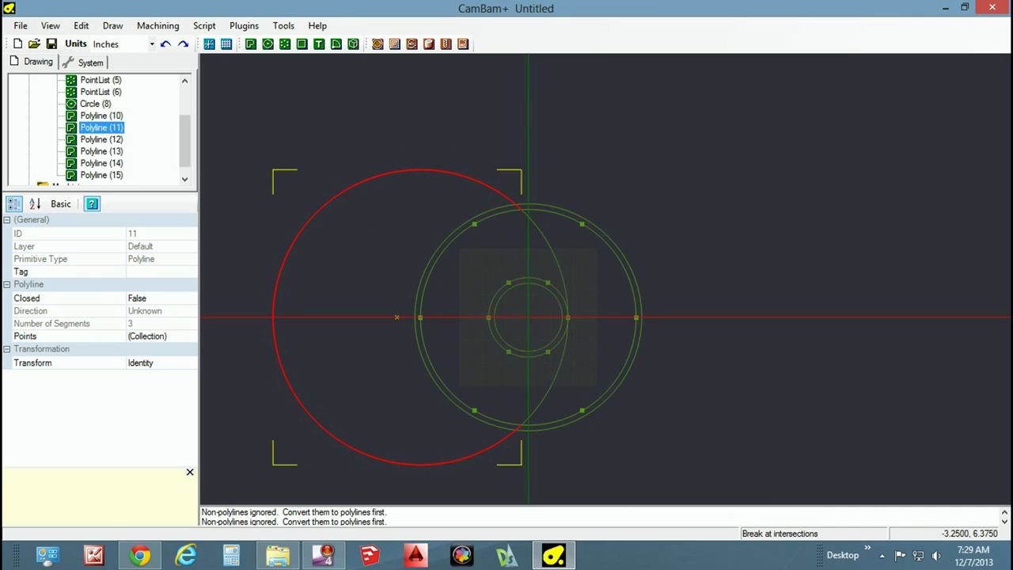
pyautogui.press('Delete')
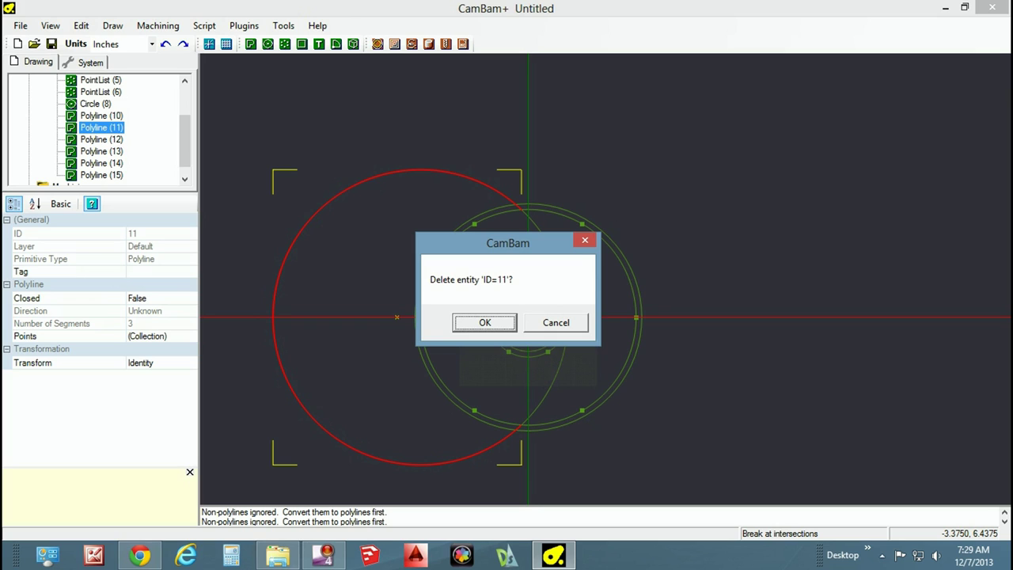
pyautogui.press('Return')
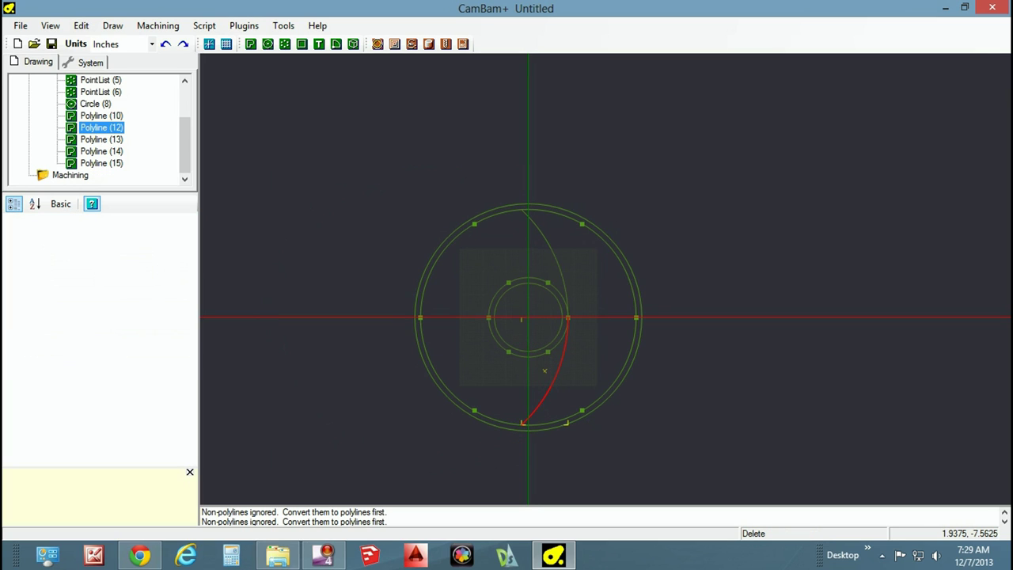
pyautogui.press('Delete')
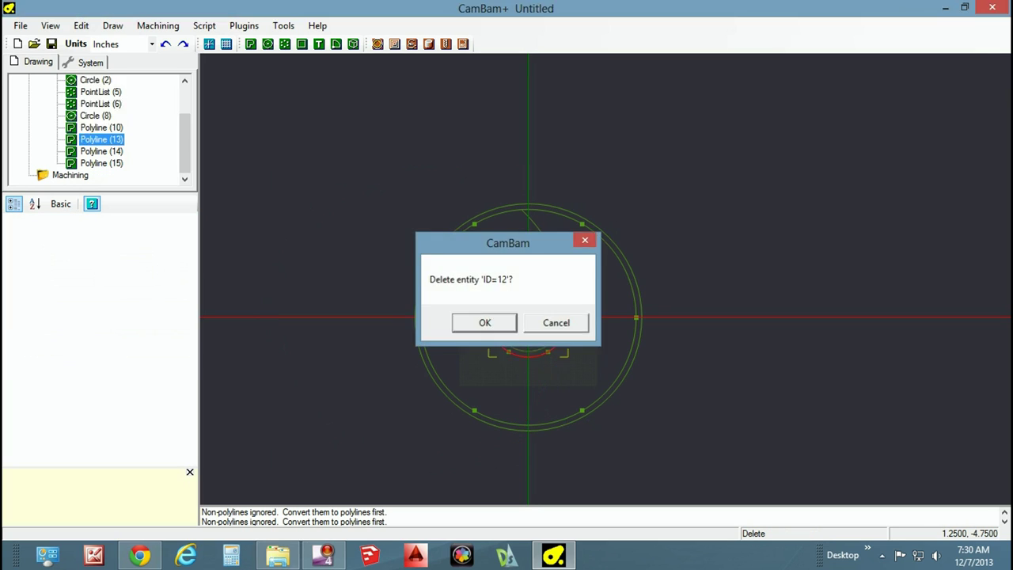
pyautogui.press('Return')
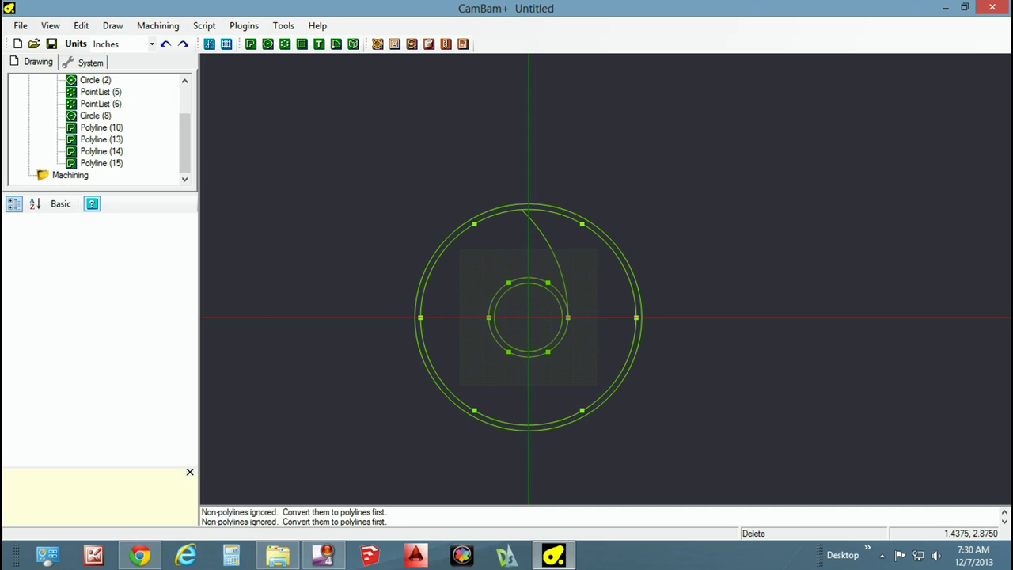
# Select the upper arc running from the 3.5-inch circle's rightmost point to the 9.5-inch circle.
pyautogui.click(565, 306)
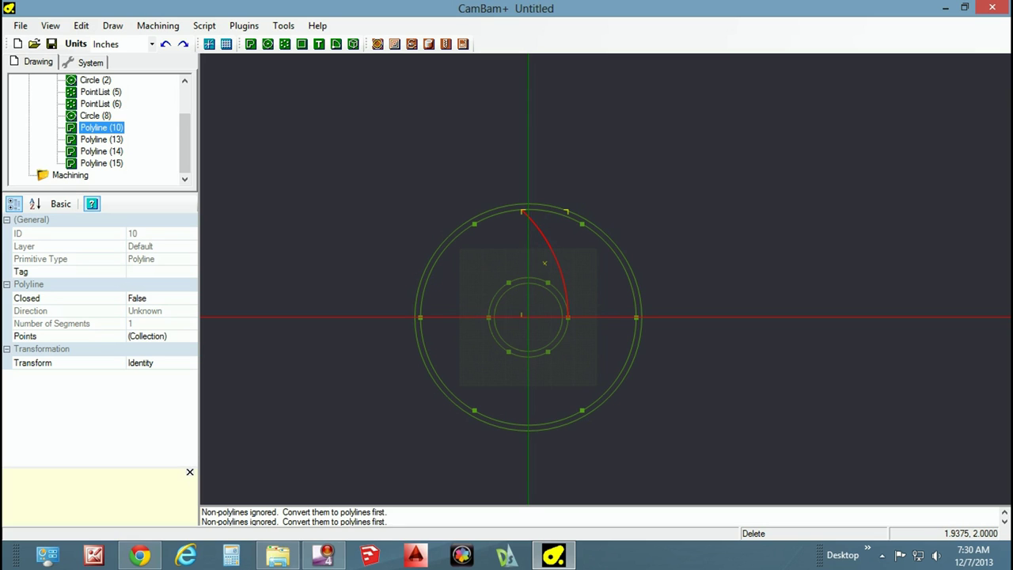
pyautogui.scroll(1, 382, 398)
pyautogui.scroll(1, 382, 403)
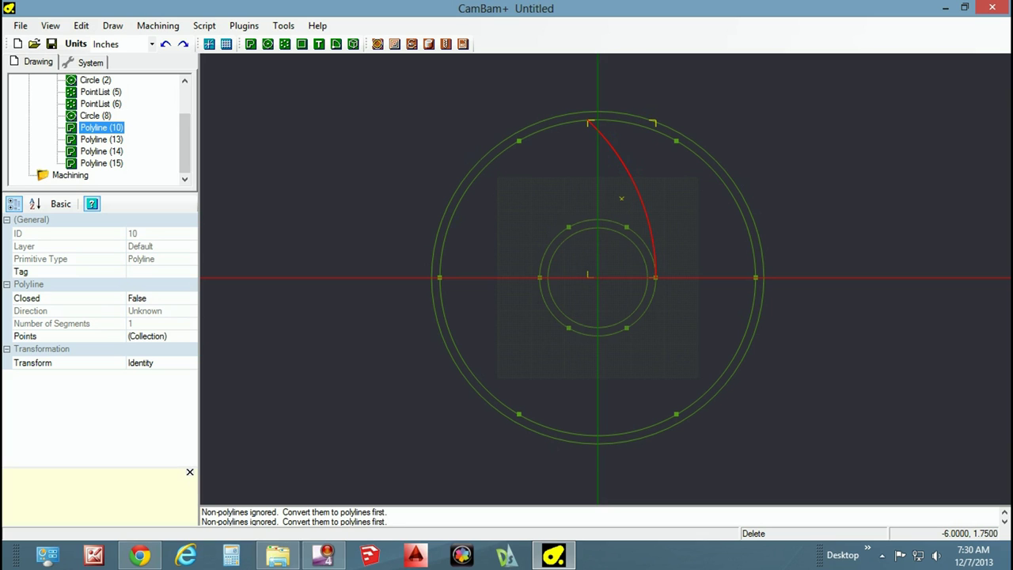
pyautogui.press('c')
pyautogui.click(519, 141)
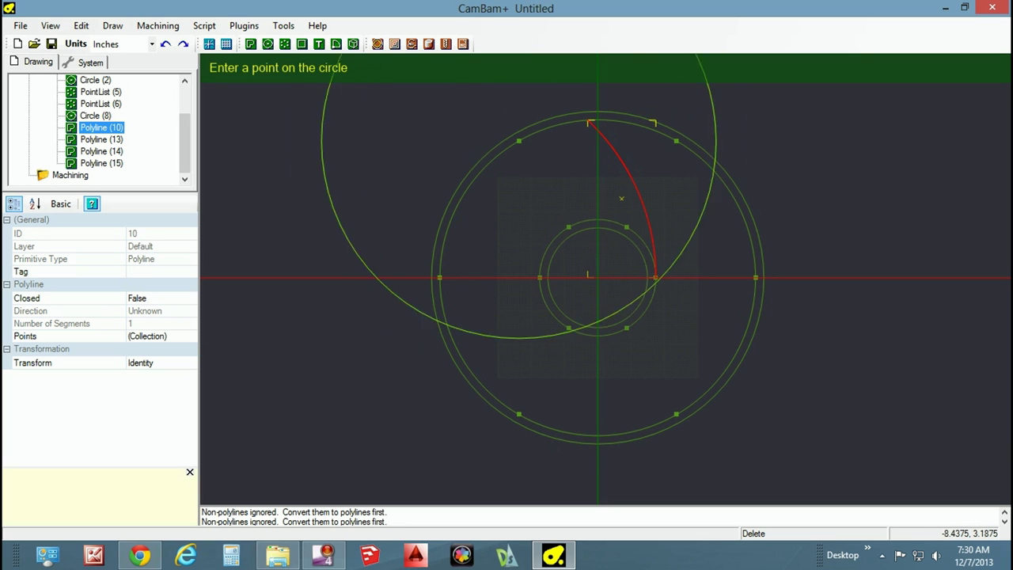
pyautogui.press('Escape')
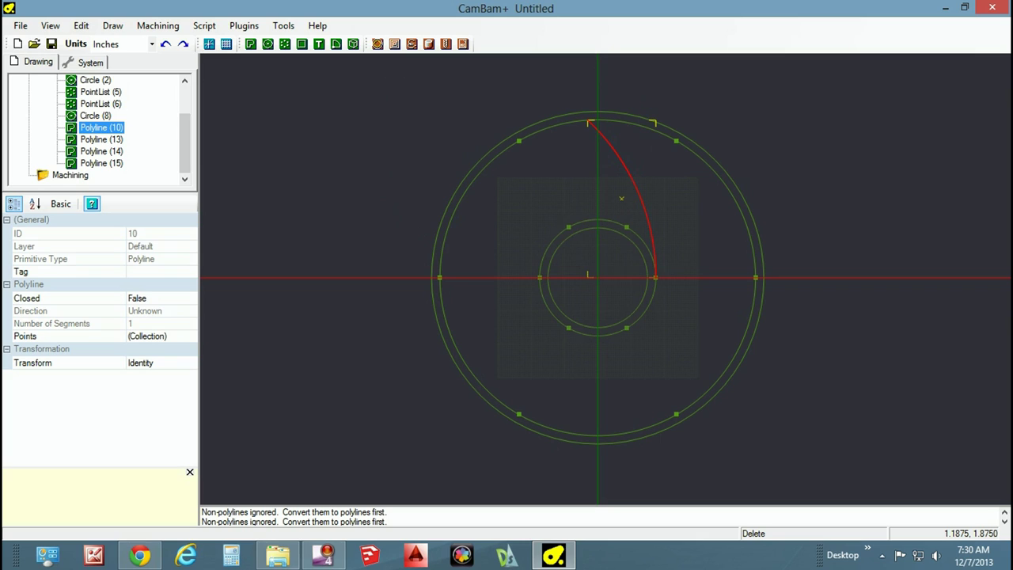
# Paste a copy of the selected arc in place and try to rotate it 60° about the disc's centre.
pyautogui.hotkey('ctrl', 'v')
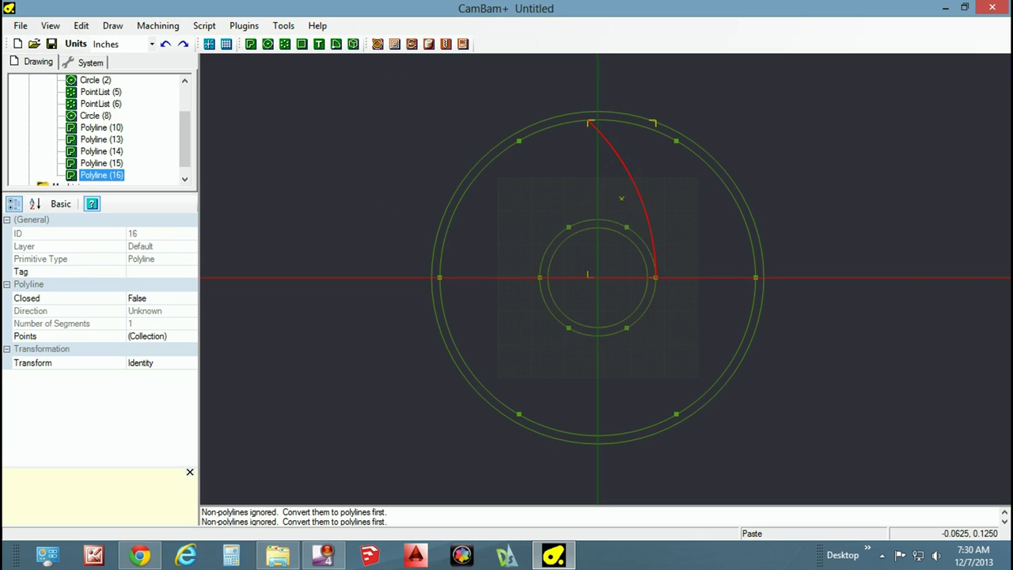
pyautogui.hotkey('ctrl', 'r')
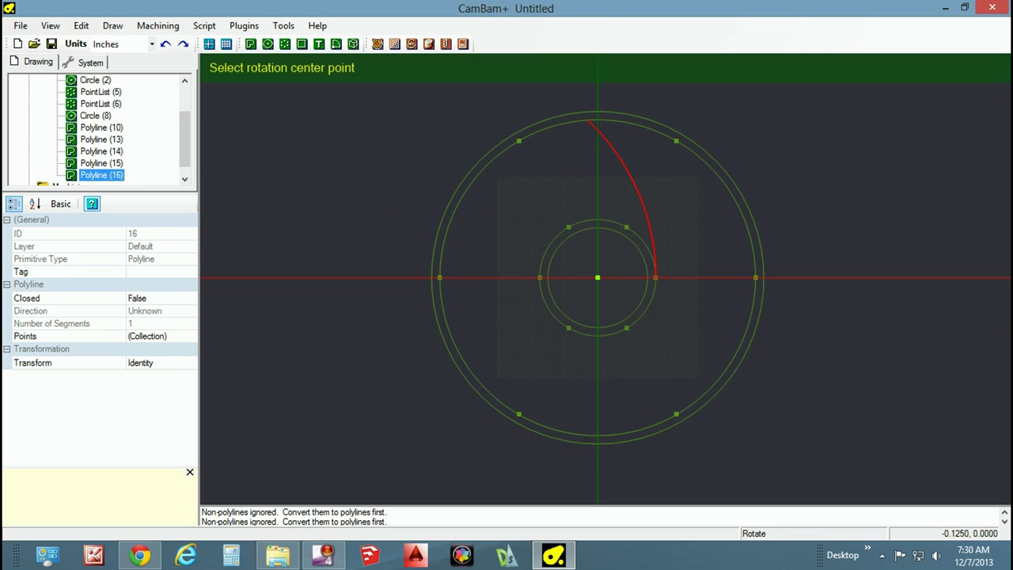
pyautogui.click(593, 277)
pyautogui.press('Escape')
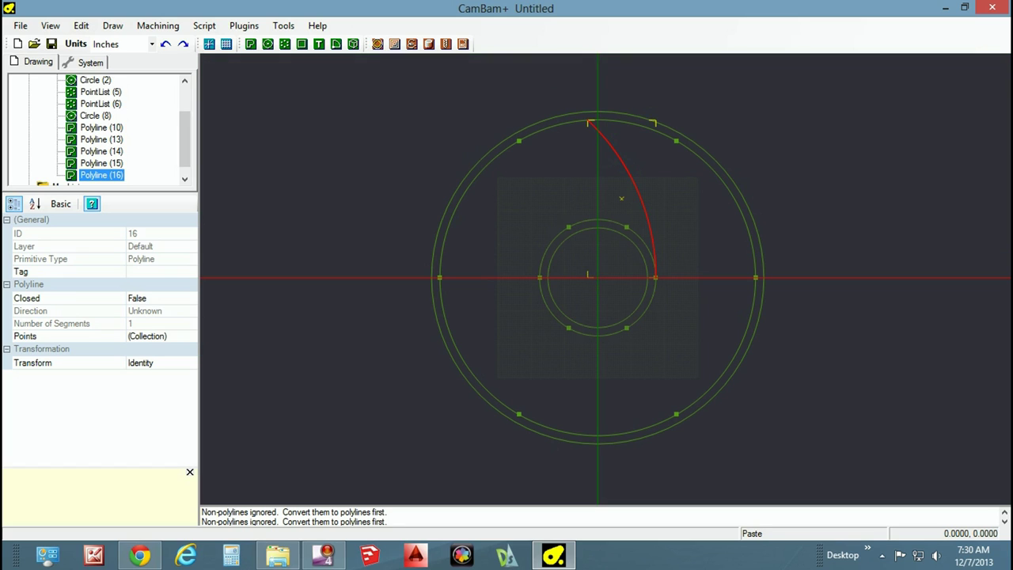
pyautogui.hotkey('ctrl', 'r')
pyautogui.click(599, 278)
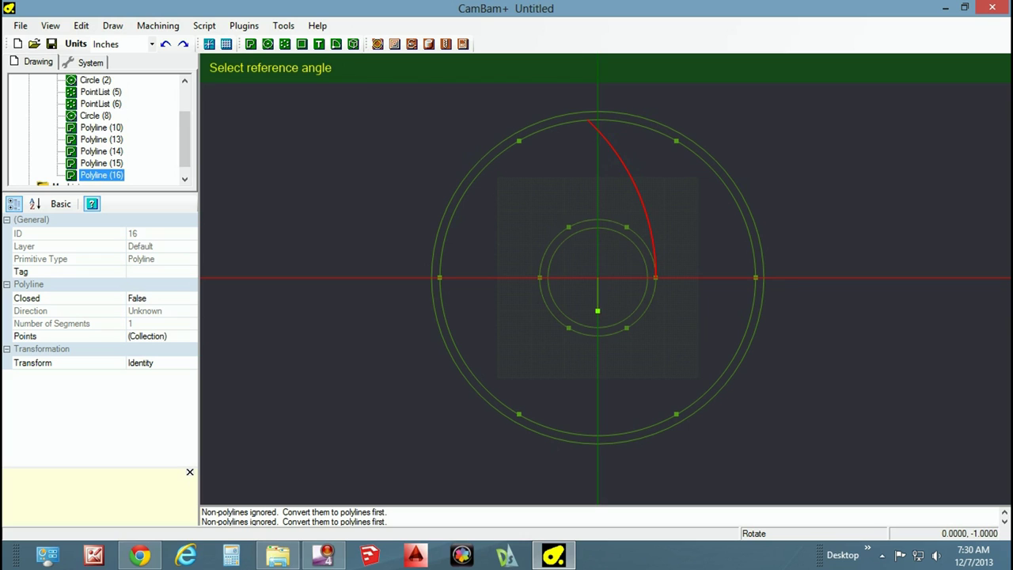
pyautogui.click(599, 306)
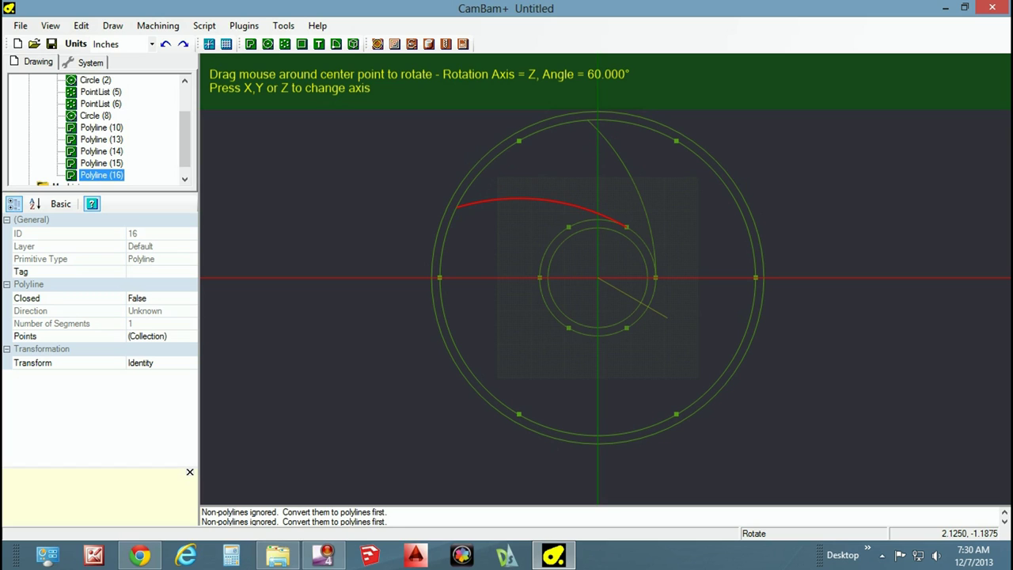
pyautogui.press('Escape')
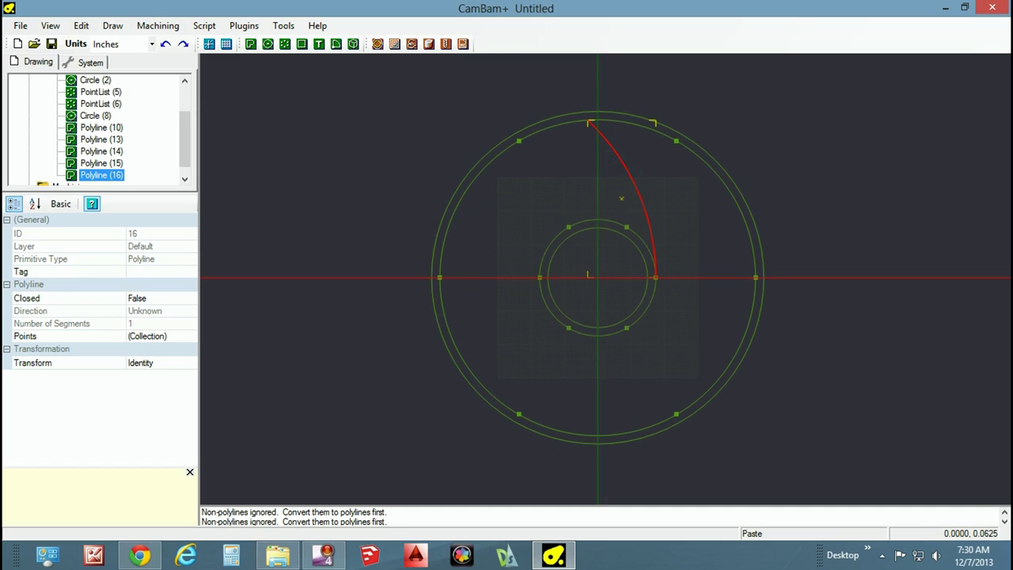
# Polar-array the pasted arc around the disc's centre with 5 copies and an angle per step of 0,0,60.
pyautogui.rightClick(598, 276)
pyautogui.moveTo(644, 302)
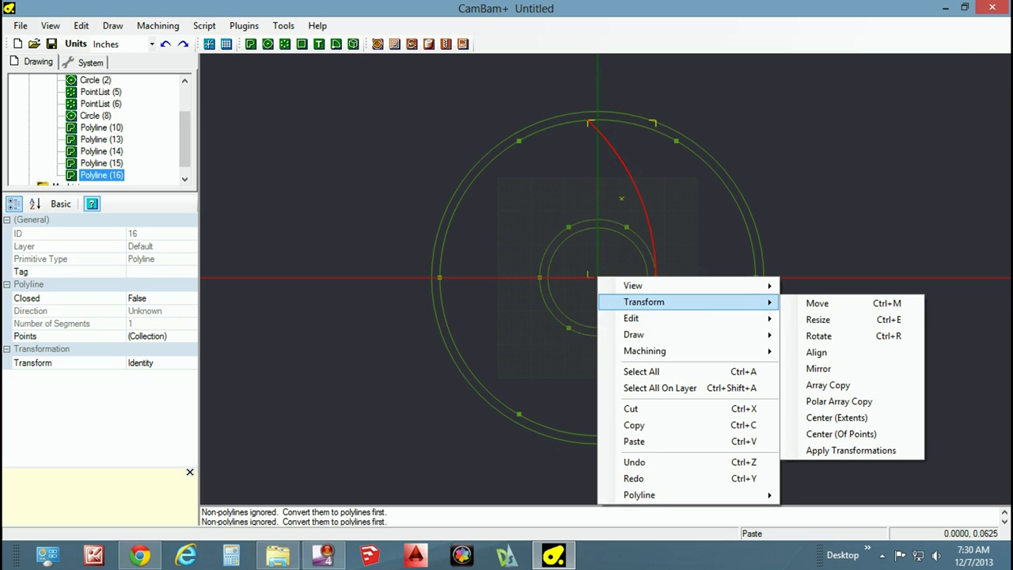
pyautogui.click(839, 401)
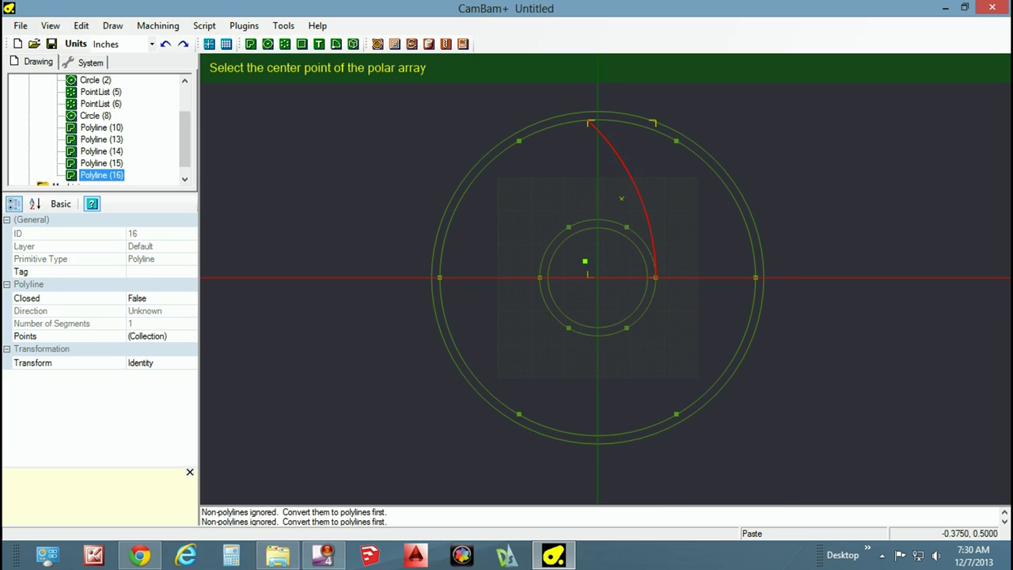
pyautogui.click(597, 277)
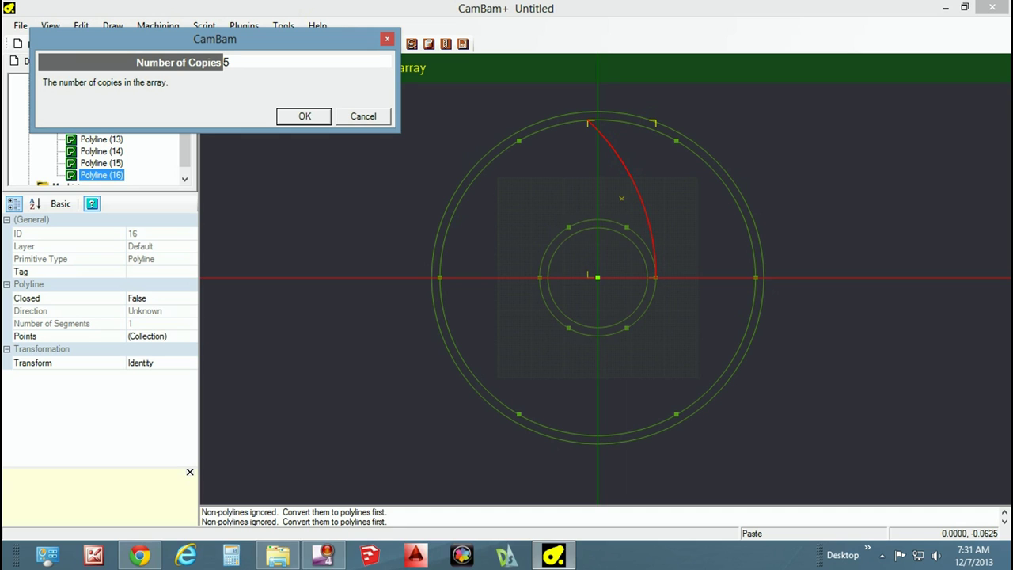
pyautogui.press('Return')
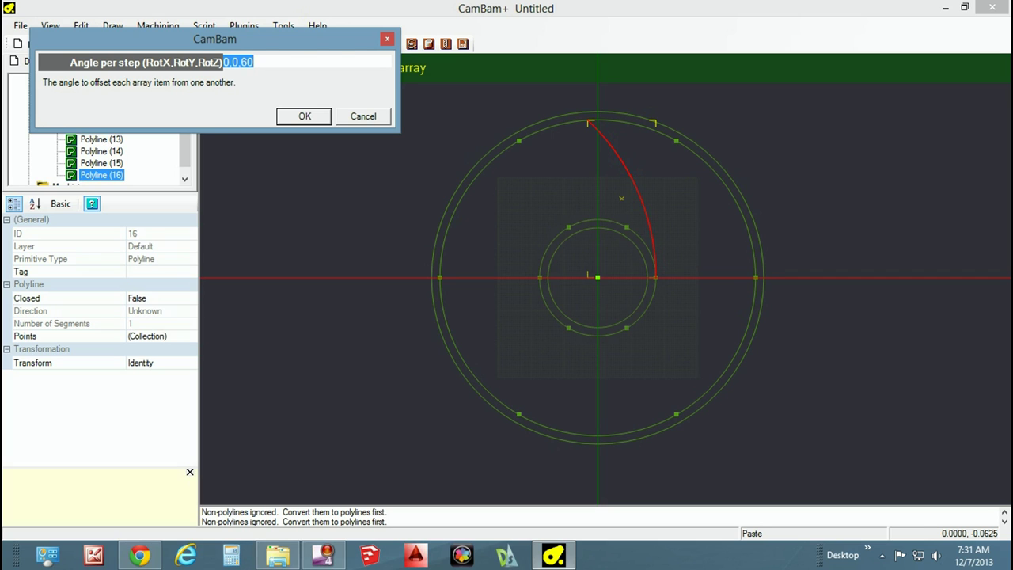
pyautogui.press('Return')
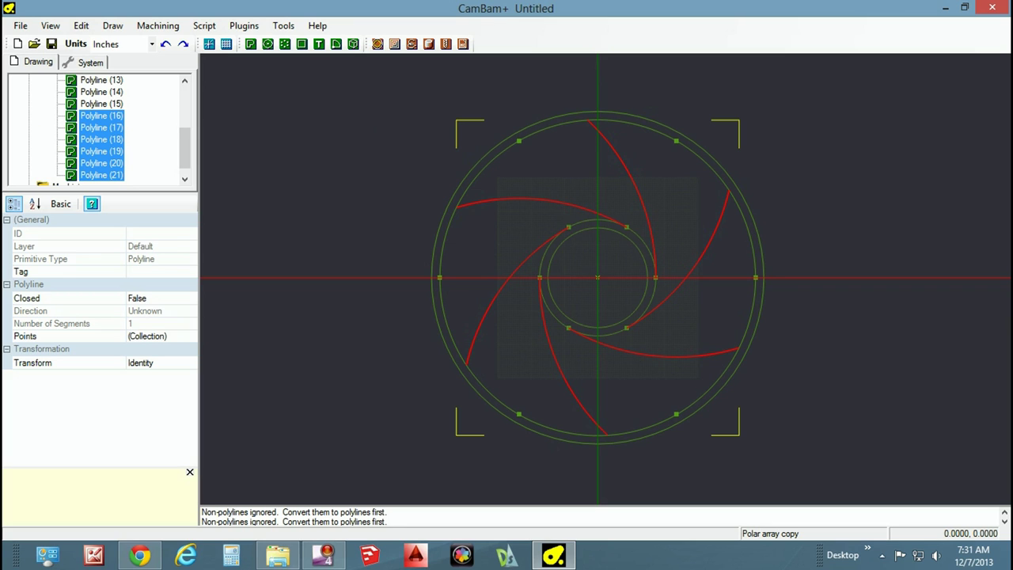
pyautogui.press('Escape')
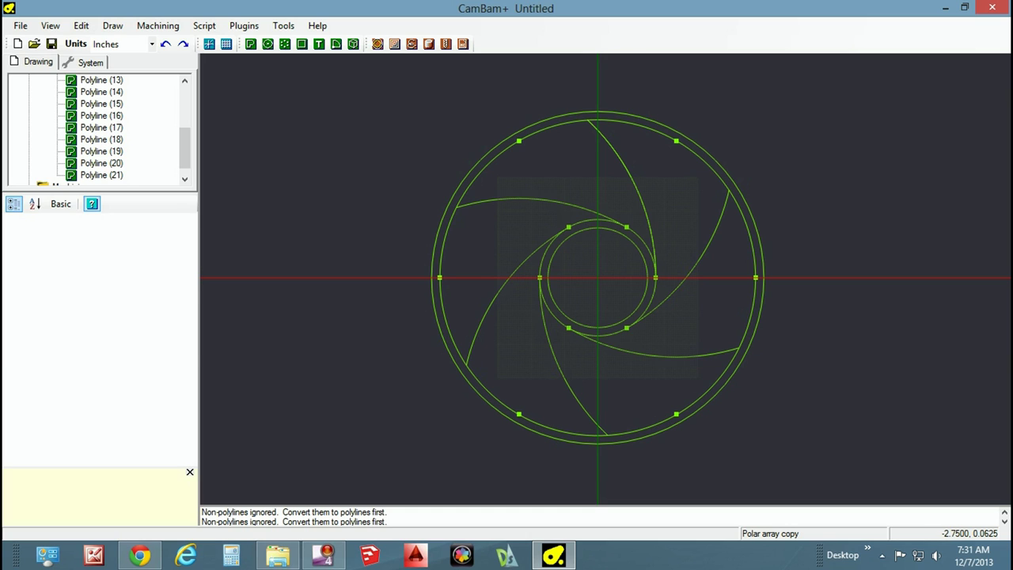
# Apply an open offset of 0.130 to the arc starting at the 3.5-inch circle's upper-left division point, making a closed slot outline.
pyautogui.click(517, 296)
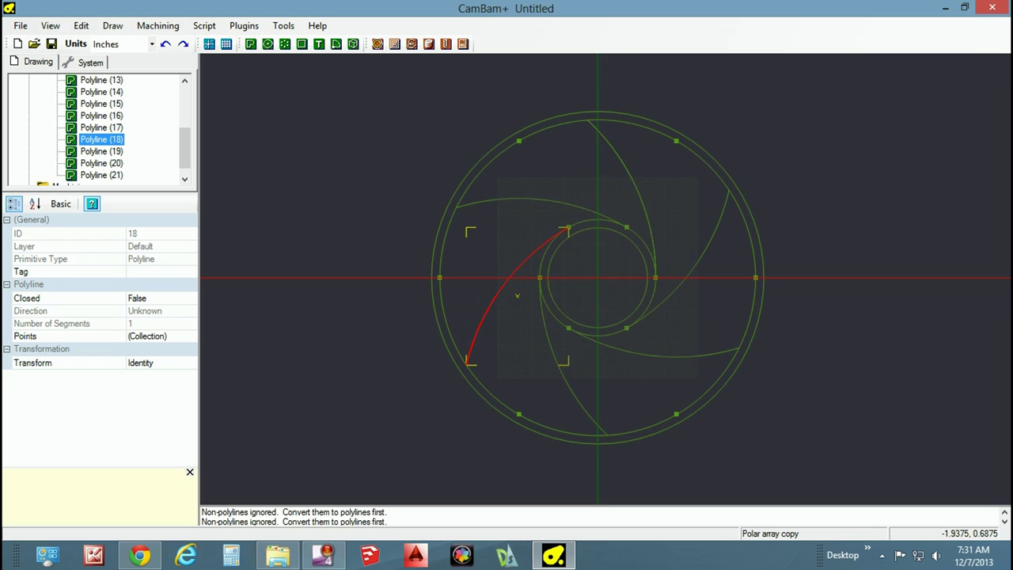
pyautogui.rightClick(530, 254)
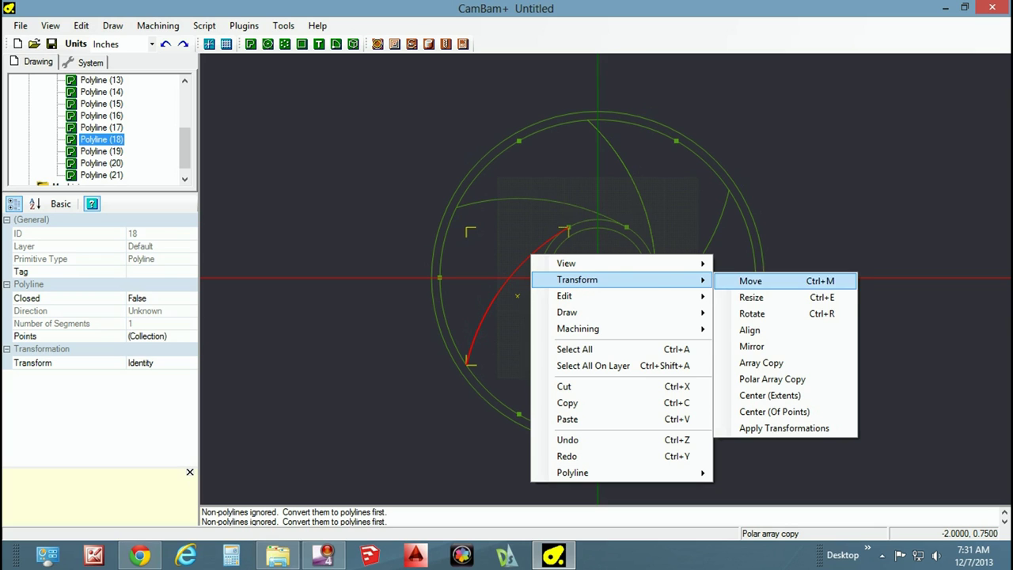
pyautogui.moveTo(601, 296)
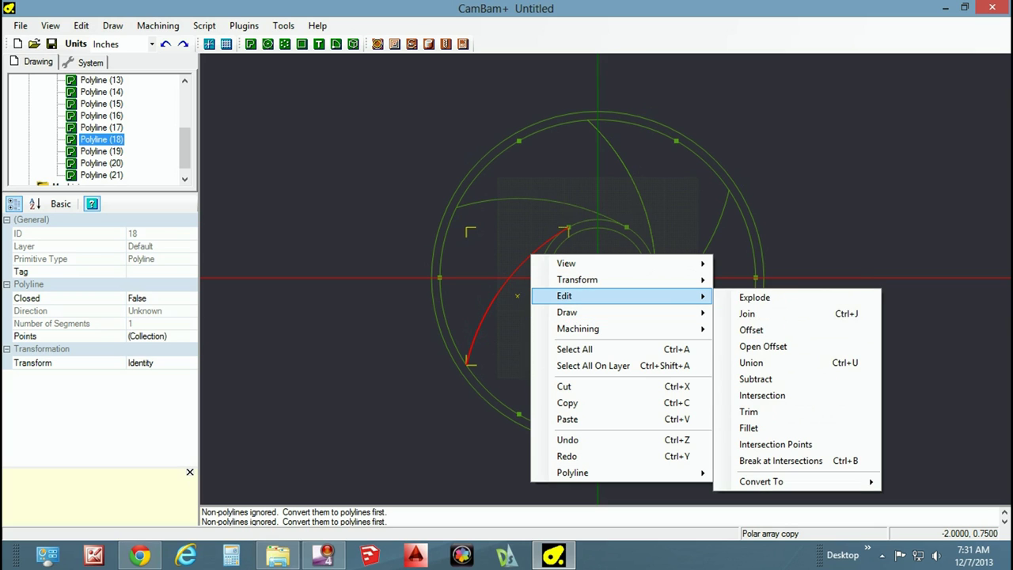
pyautogui.click(763, 346)
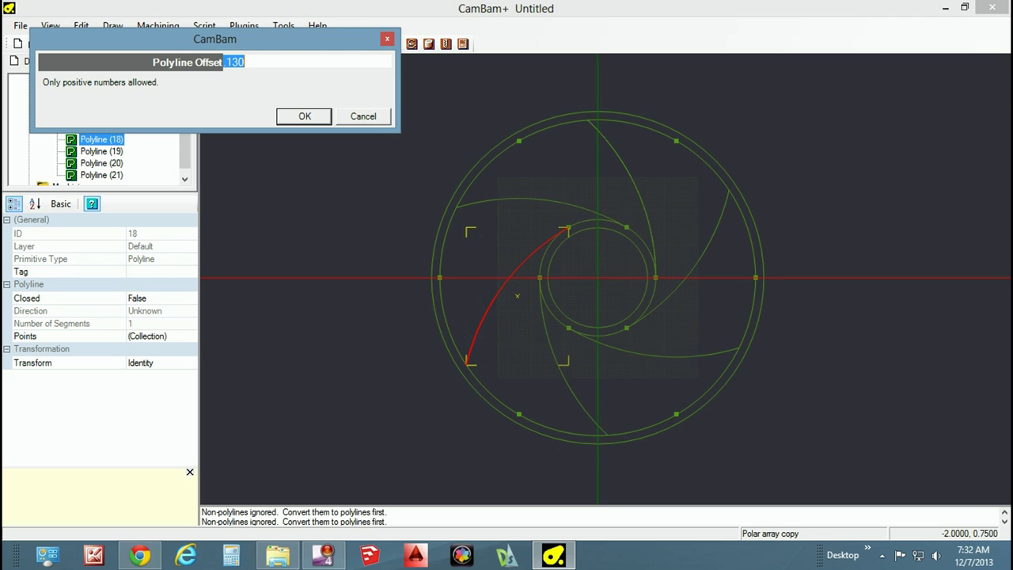
pyautogui.press('Return')
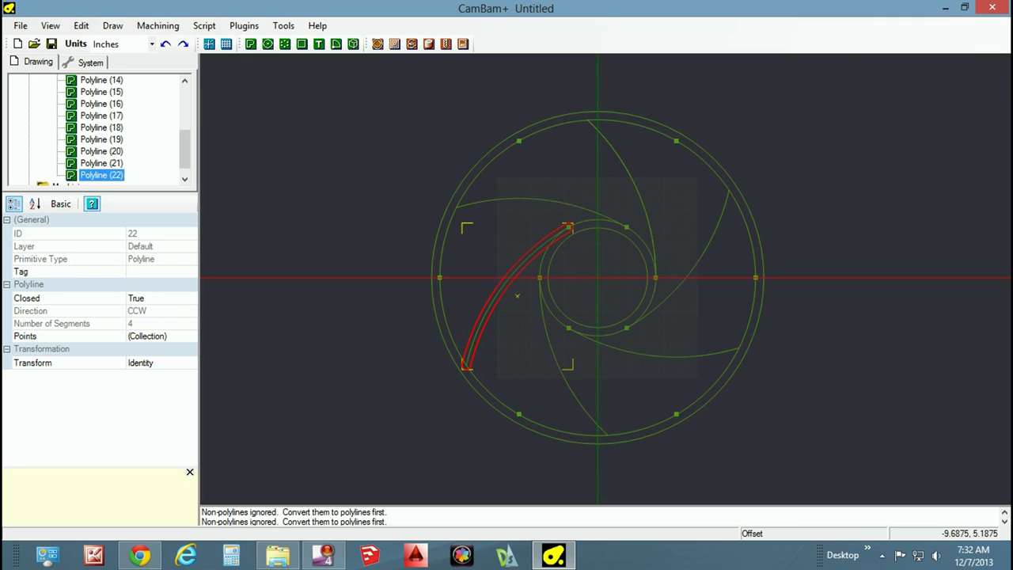
pyautogui.press('Escape')
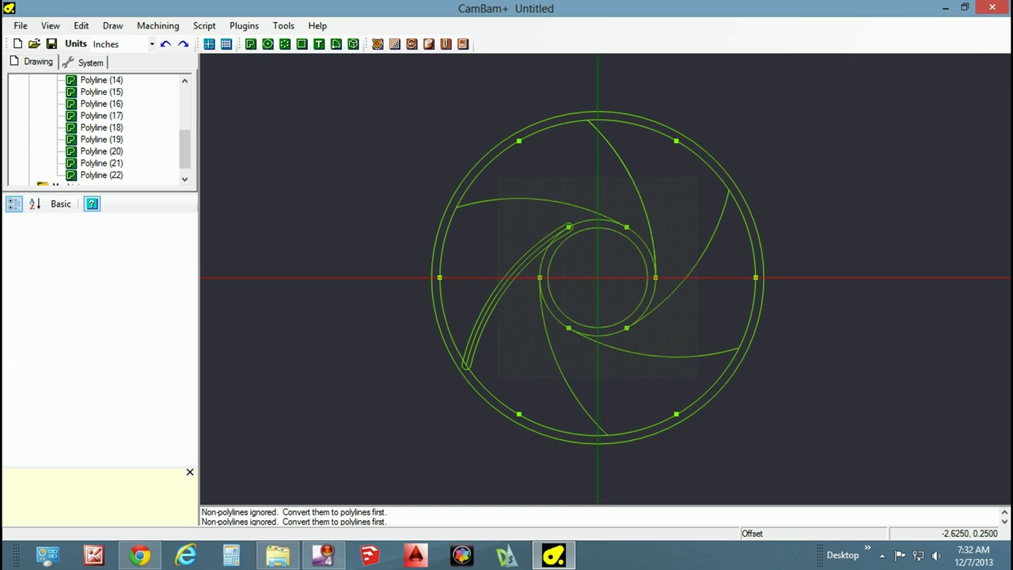
# Delete the five other single-line arcs around the disc, including the duplicate arc on the upper one.
pyautogui.click(620, 225)
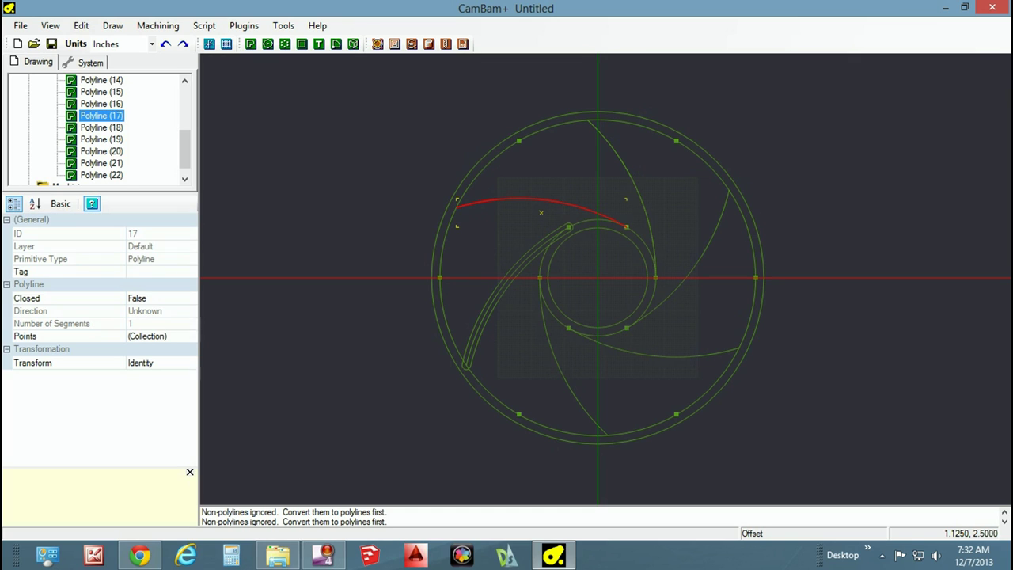
pyautogui.keyDown('ctrl'); pyautogui.click(645, 221); pyautogui.keyUp('ctrl')
pyautogui.keyDown('ctrl'); pyautogui.click(668, 285); pyautogui.keyUp('ctrl')
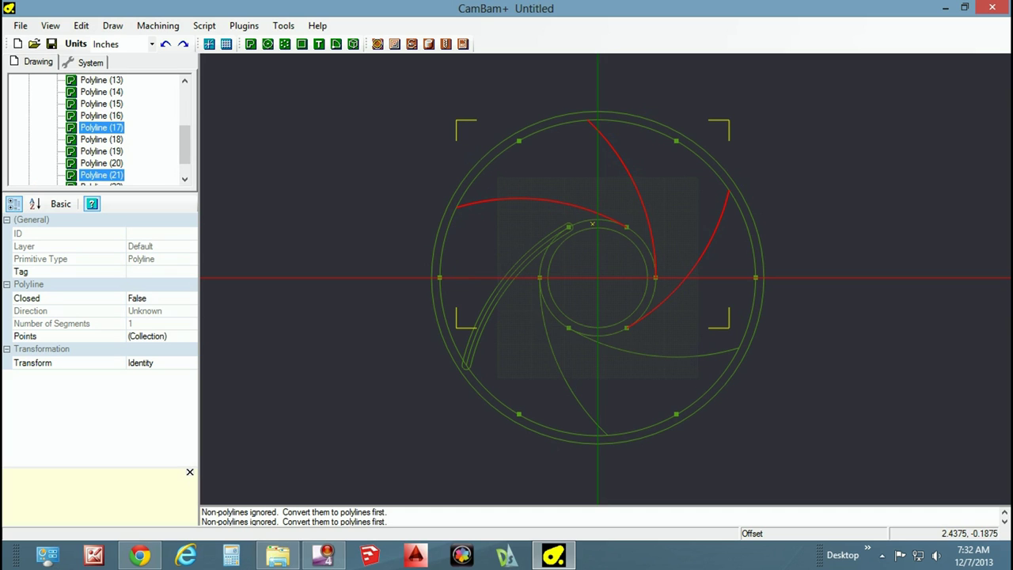
pyautogui.keyDown('ctrl'); pyautogui.click(673, 355); pyautogui.keyUp('ctrl')
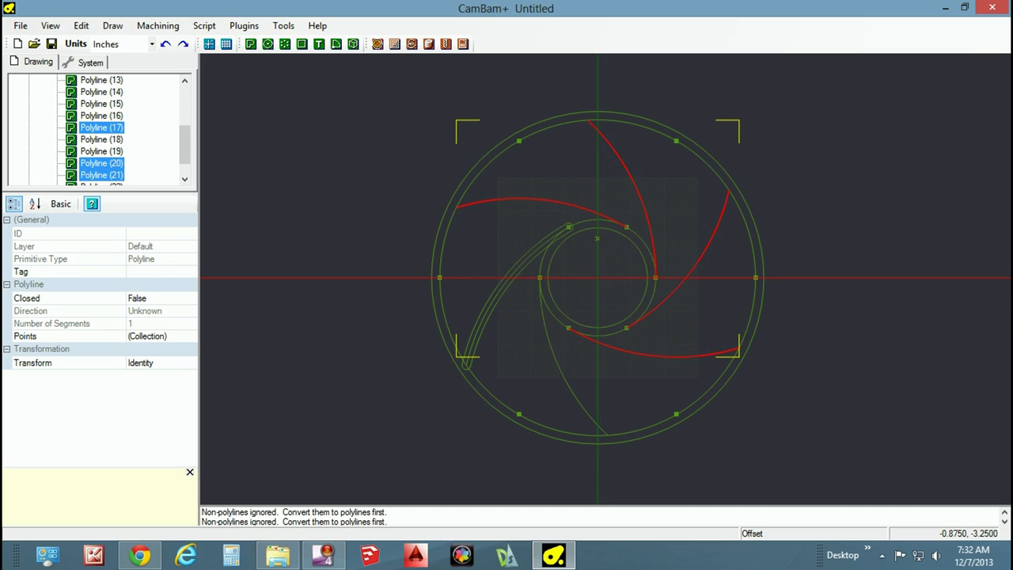
pyautogui.keyDown('ctrl'); pyautogui.click(573, 380); pyautogui.keyUp('ctrl')
pyautogui.press('Delete')
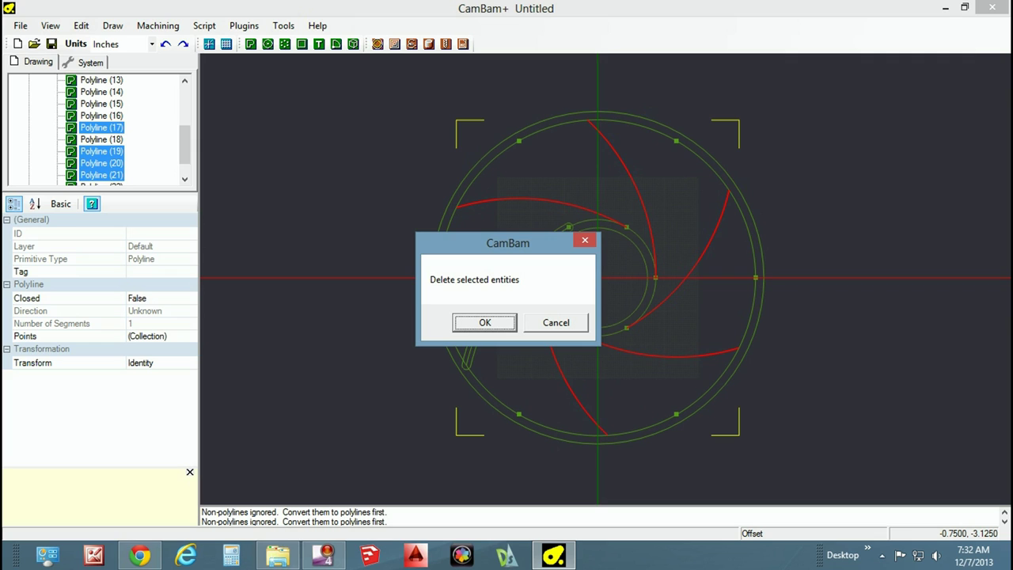
pyautogui.press('Return')
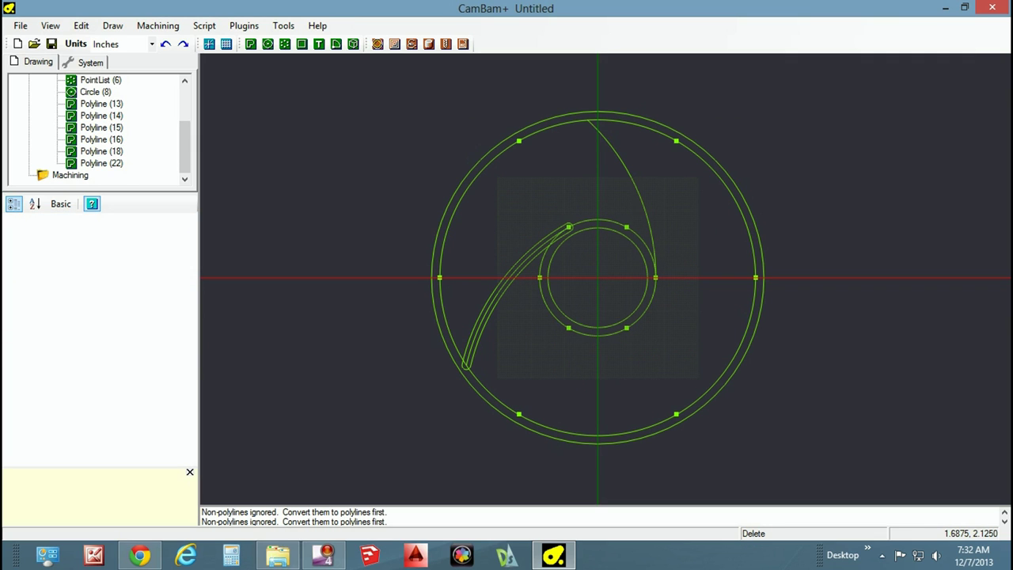
pyautogui.click(622, 198)
pyautogui.press('Delete')
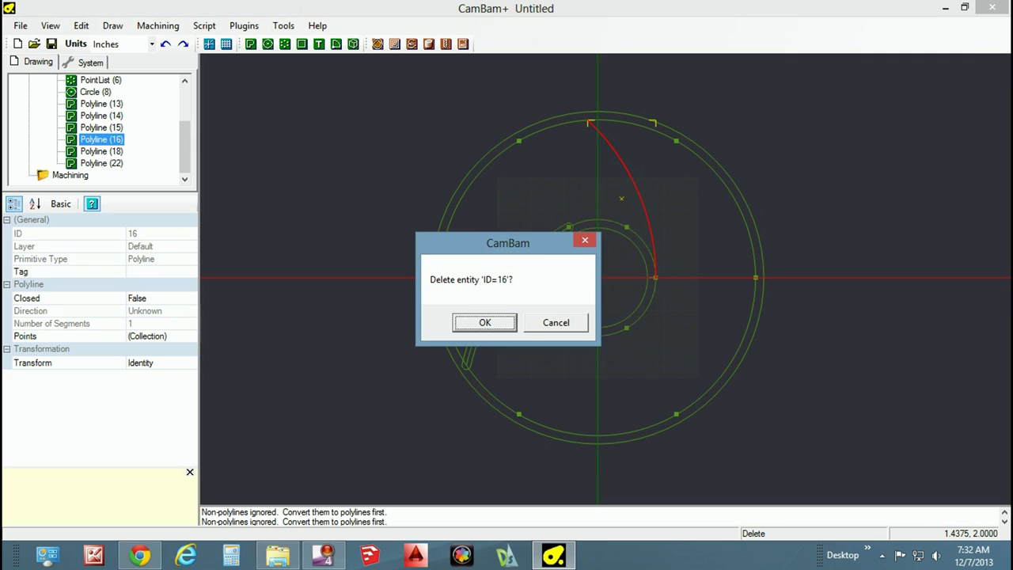
pyautogui.click(483, 322)
pyautogui.click(517, 296)
pyautogui.press('Escape')
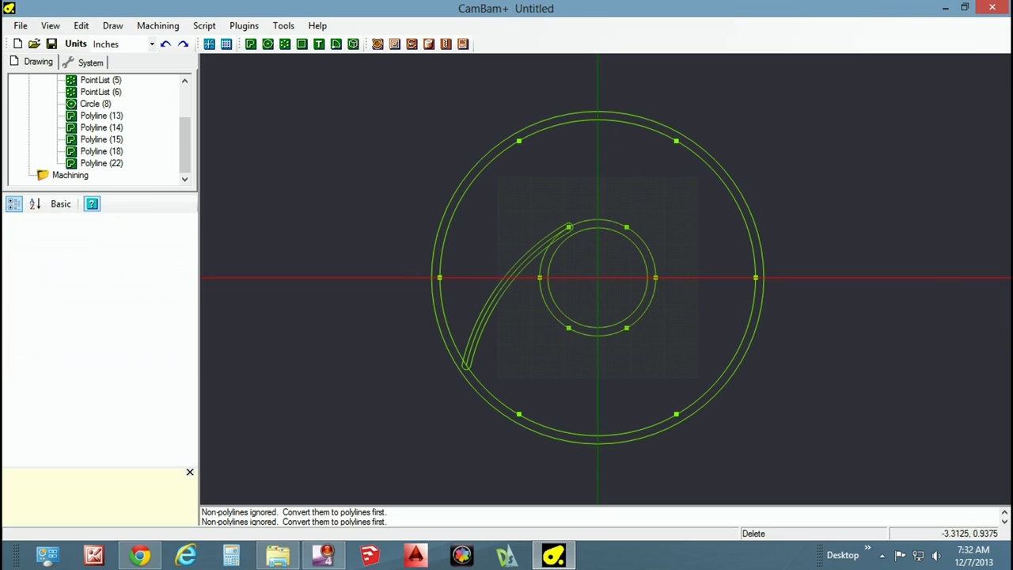
# Delete the centreline arc inside the slot outline.
pyautogui.click(517, 296)
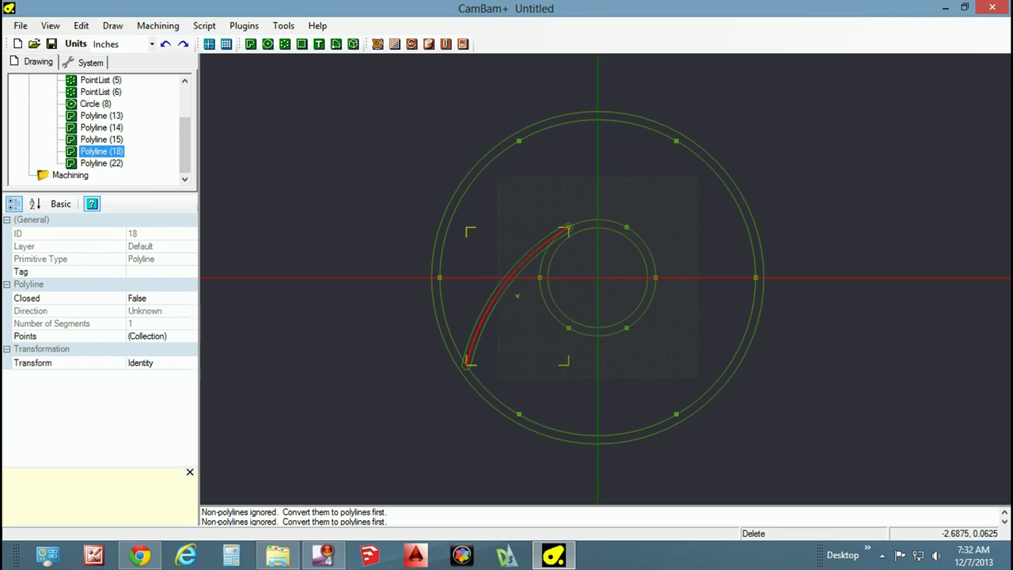
pyautogui.press('Delete')
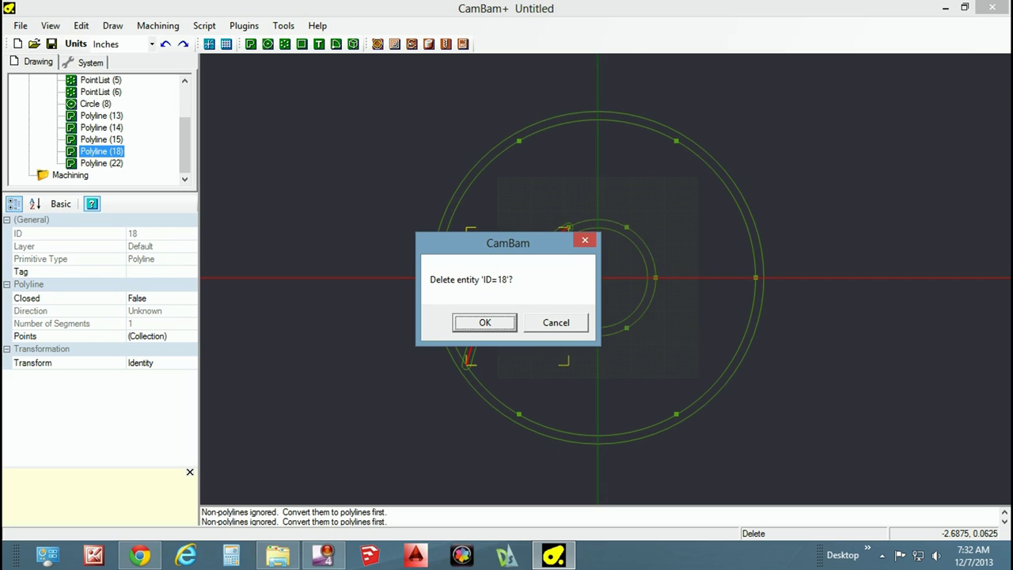
pyautogui.press('Return')
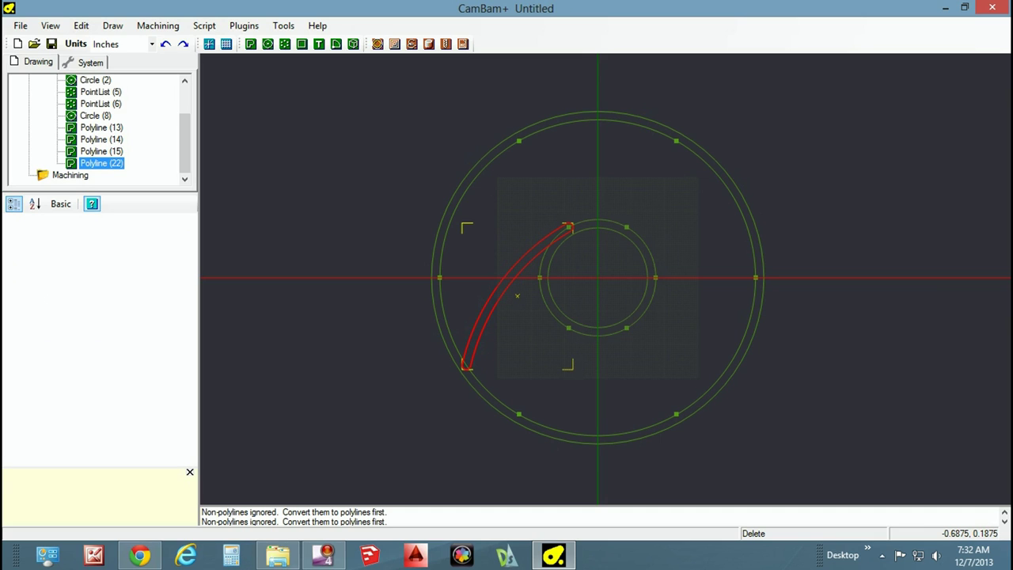
# Polar-array the slot outline around the disc's centre with 5 copies and an angle per step of 0,0,60.
pyautogui.rightClick(600, 267)
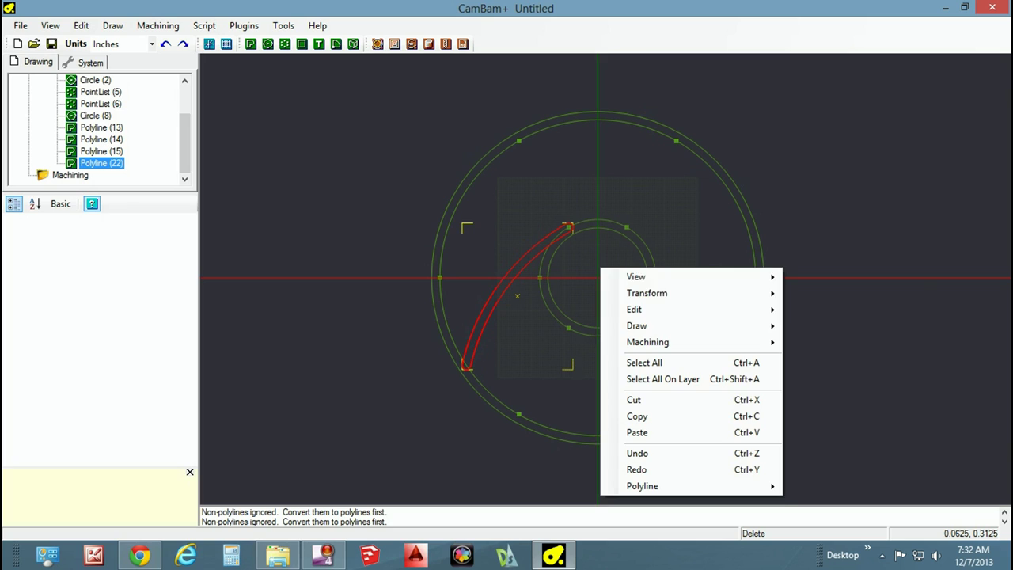
pyautogui.moveTo(647, 293)
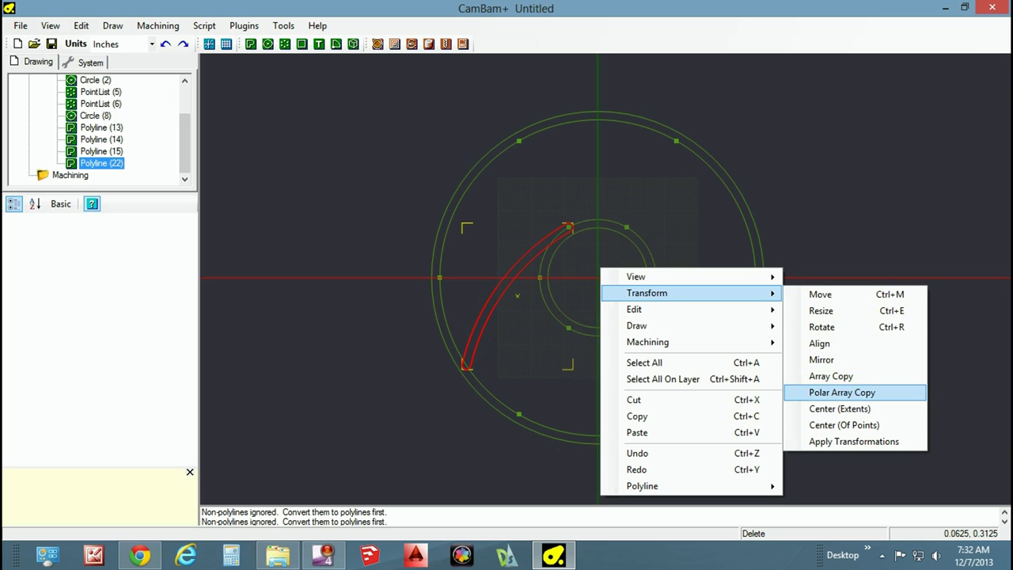
pyautogui.click(842, 393)
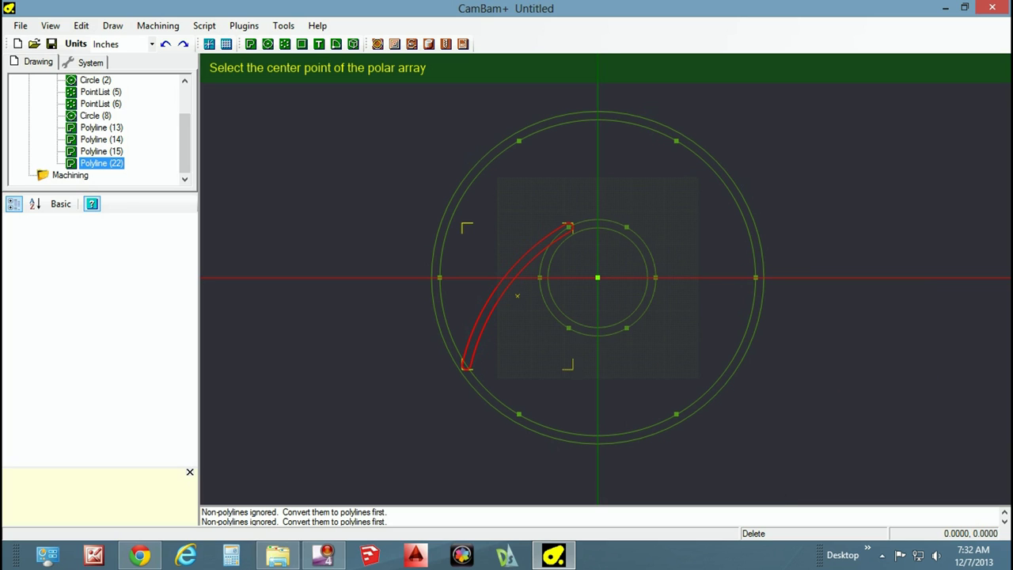
pyautogui.click(597, 277)
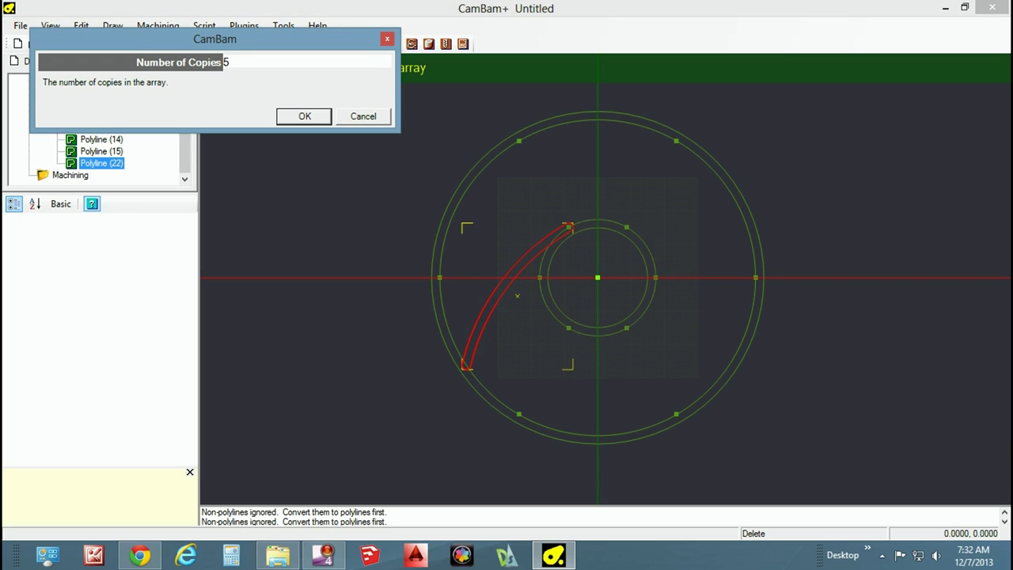
pyautogui.press('Return')
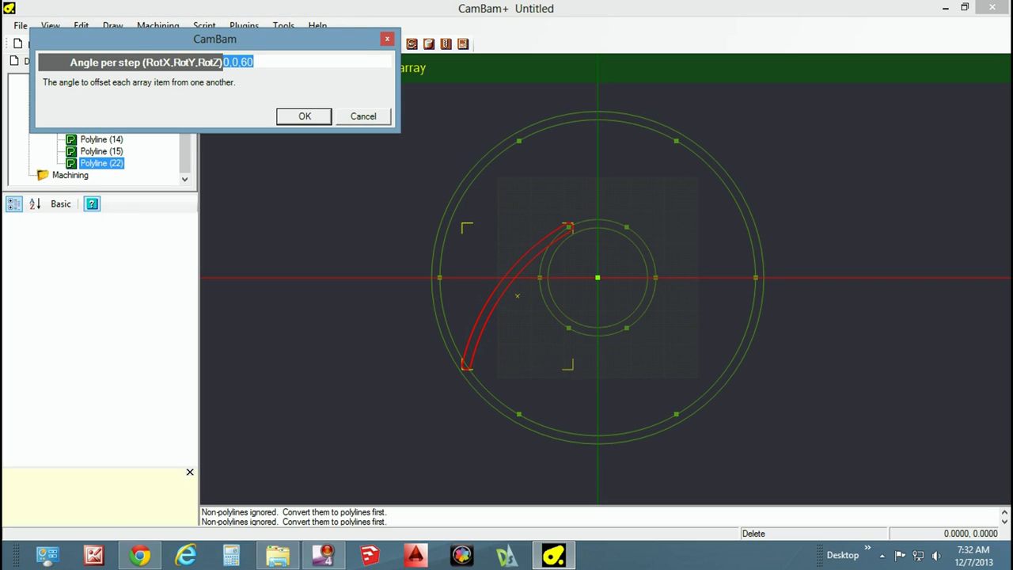
pyautogui.press('Return')
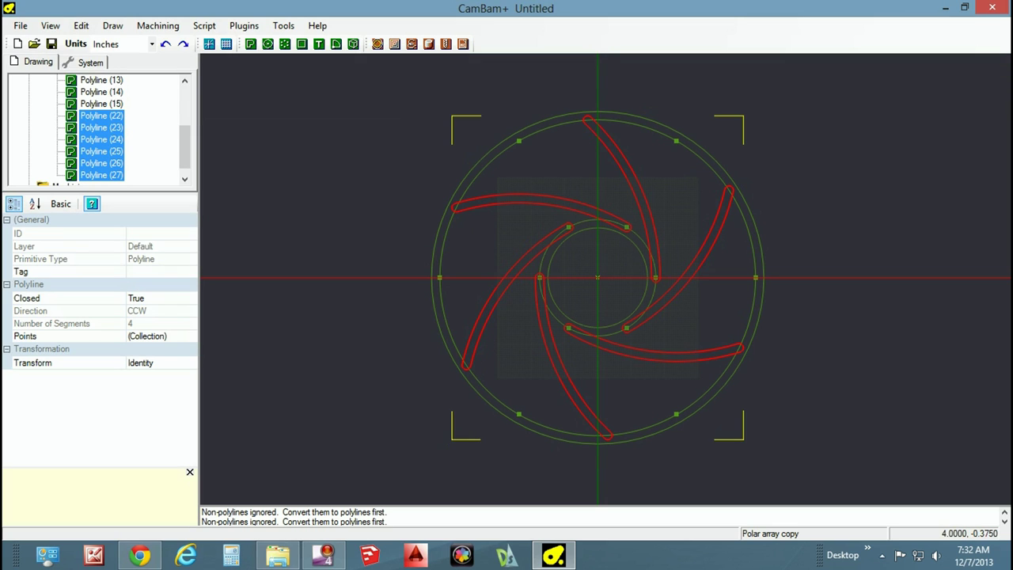
pyautogui.press('Escape')
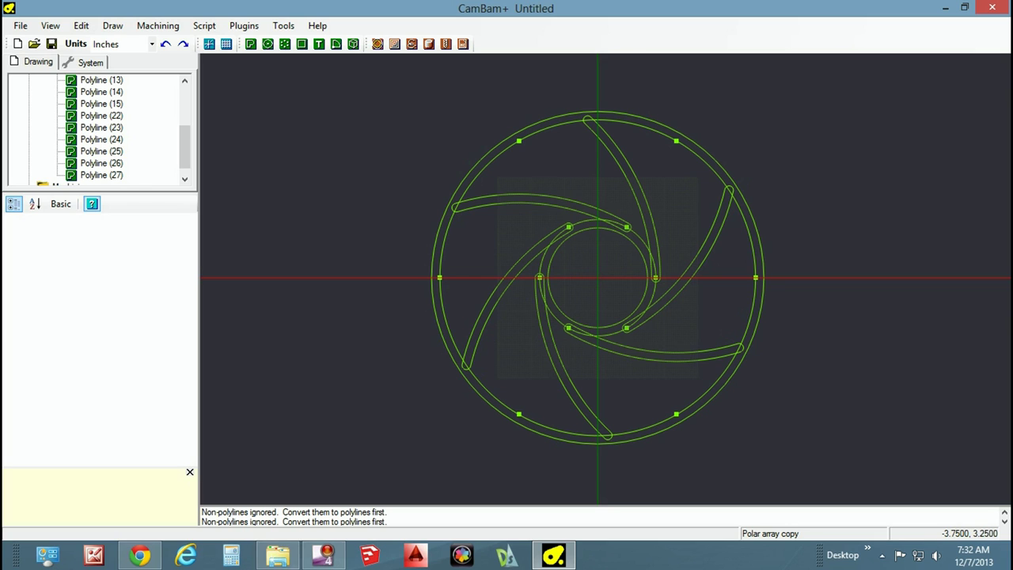
# Delete both halves of the split construction circle just inside the disc's outer edge.
pyautogui.click(440, 253)
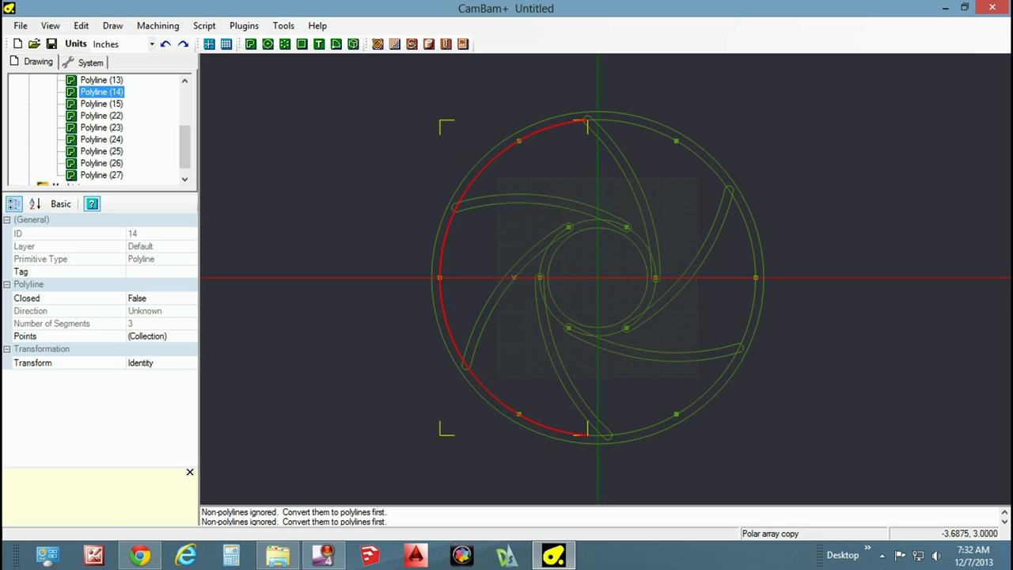
pyautogui.press('Delete')
pyautogui.press('Return')
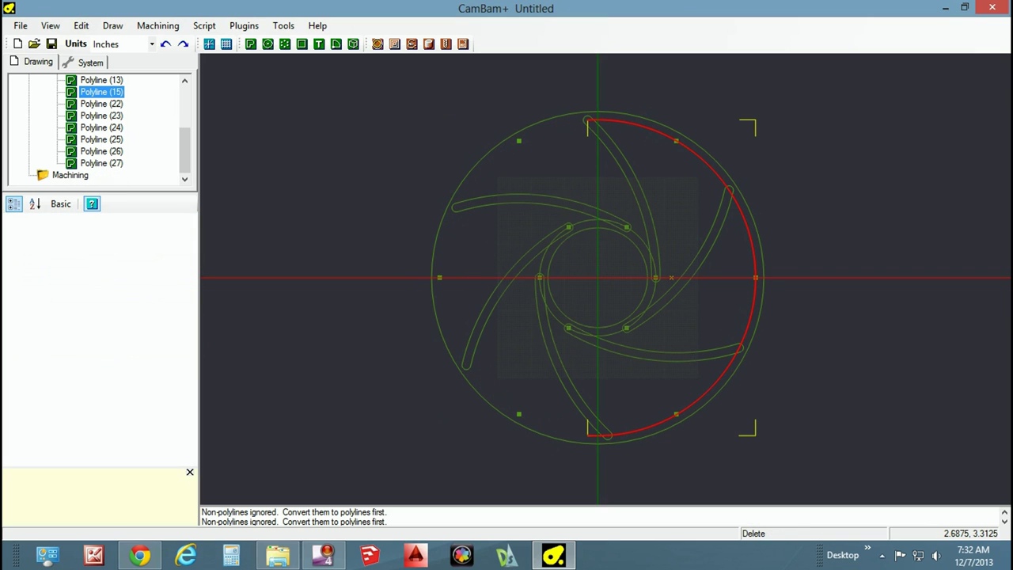
pyautogui.press('Delete')
pyautogui.press('Return')
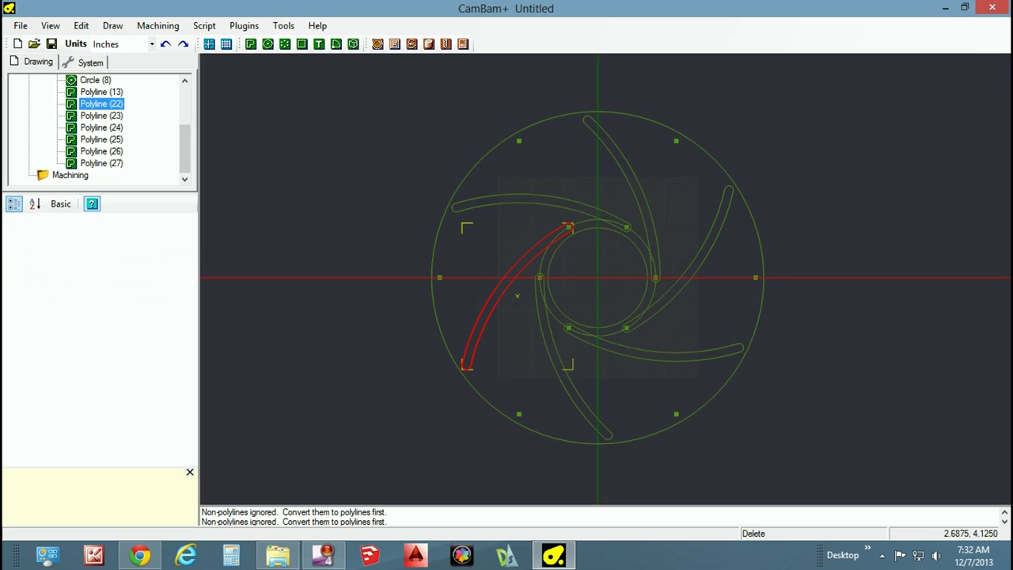
pyautogui.press('Escape')
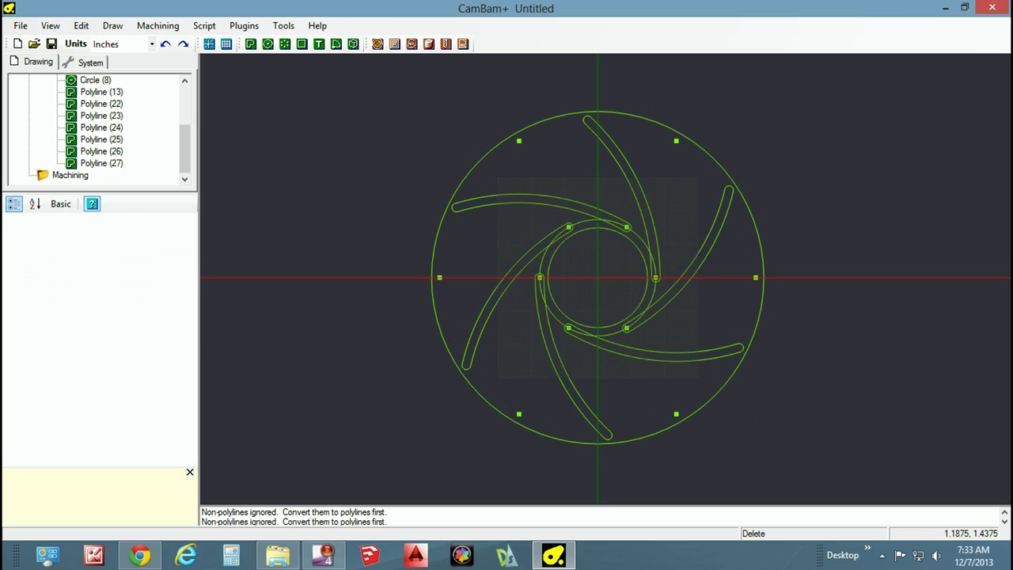
# Delete the 3.5-inch construction circle that runs through the inner ends of the slots.
pyautogui.click(639, 235)
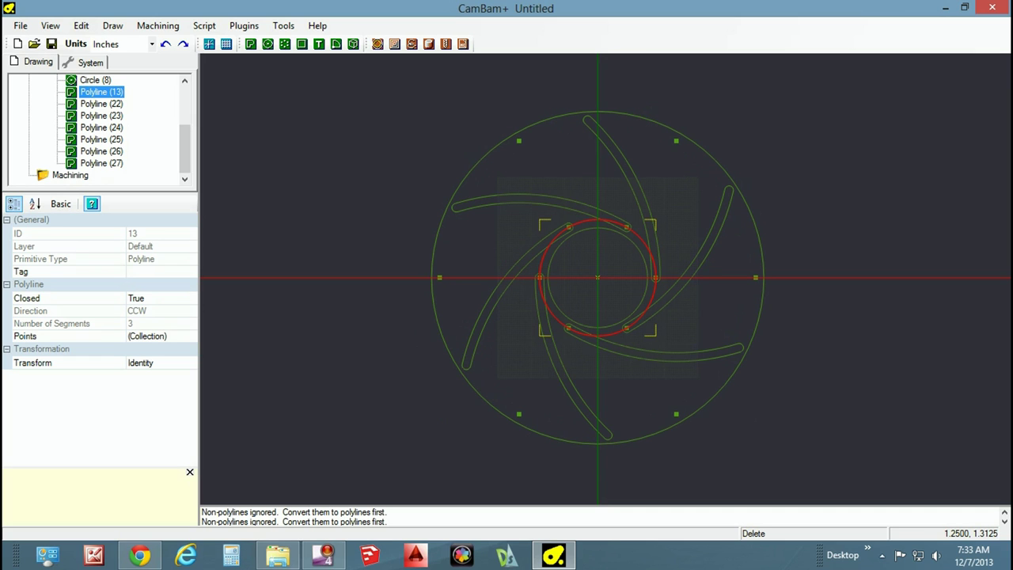
pyautogui.press('Delete')
pyautogui.press('Return')
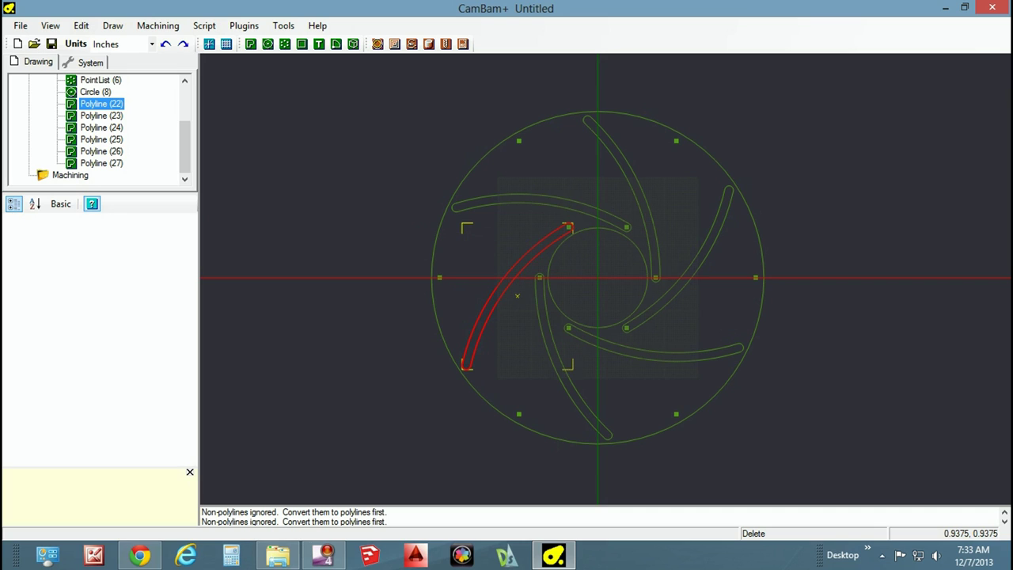
# Delete the outer ring of division points near the disc's edge.
pyautogui.click(637, 246)
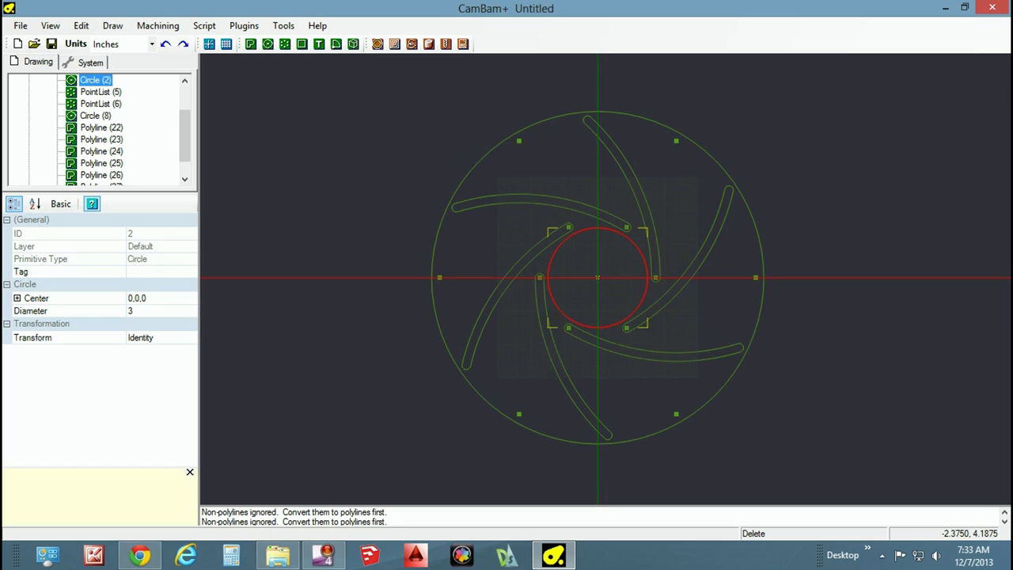
pyautogui.click(525, 136)
pyautogui.press('Delete')
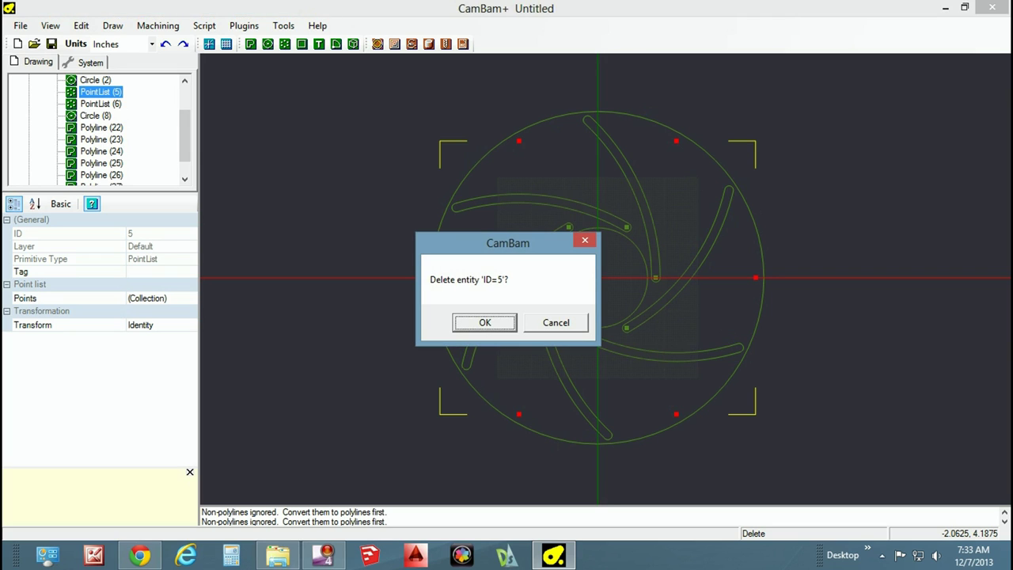
pyautogui.press('Return')
pyautogui.hotkey('ctrl', 'a')
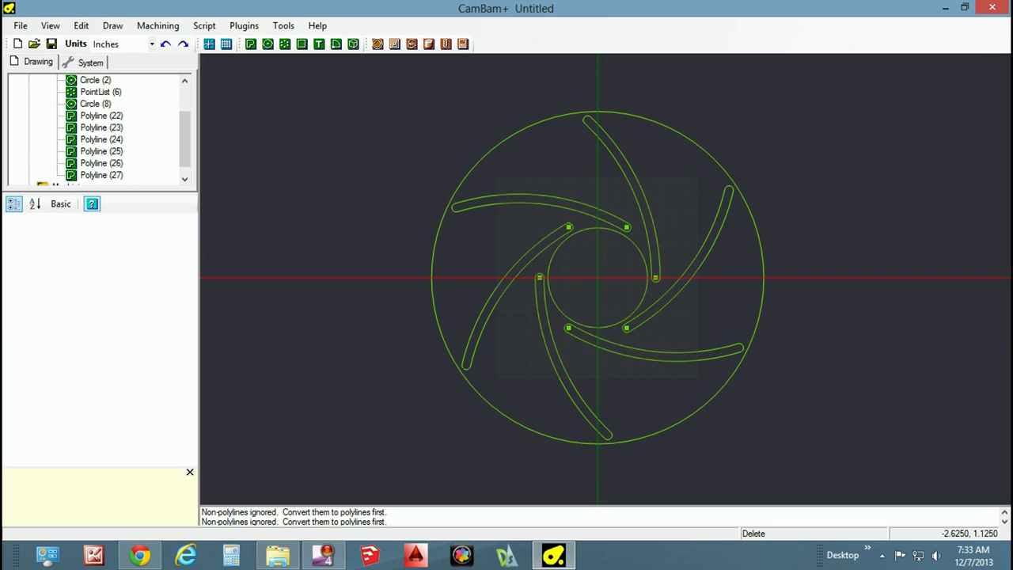